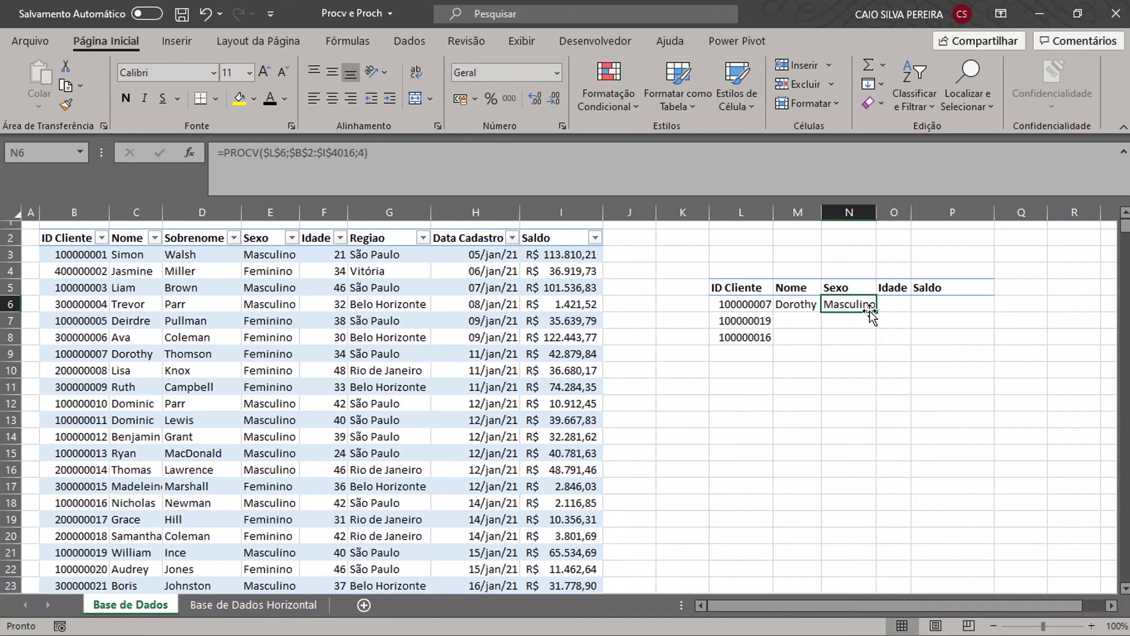
Copy the Sexo lookup from N6 across to Idade and Saldo, and widen column O
drag(876, 312, 971, 312)
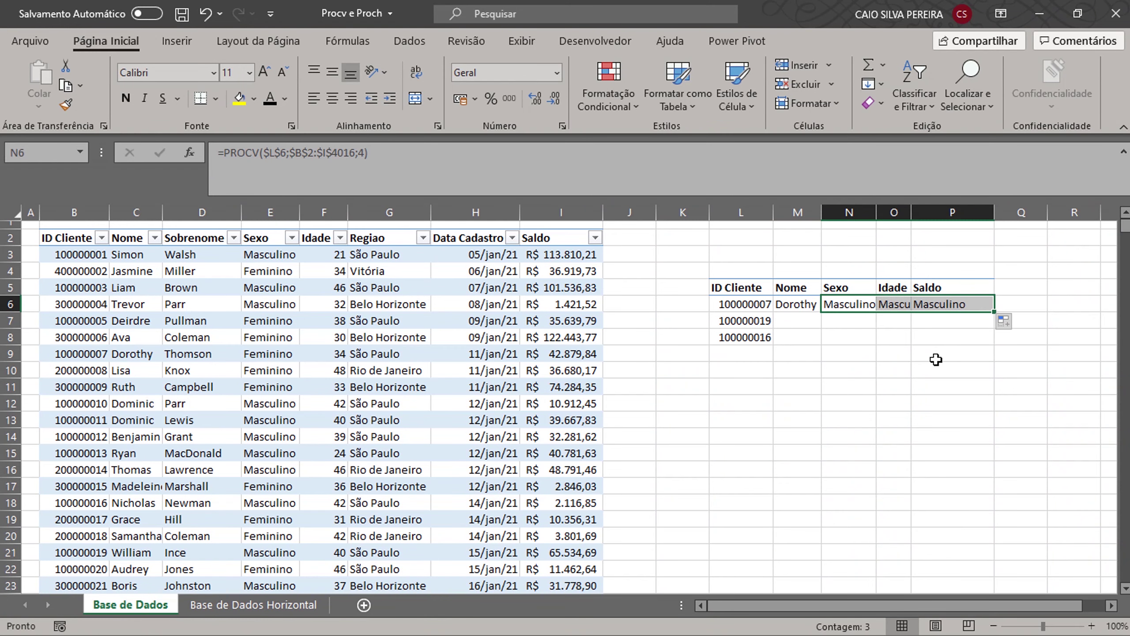
click(894, 305)
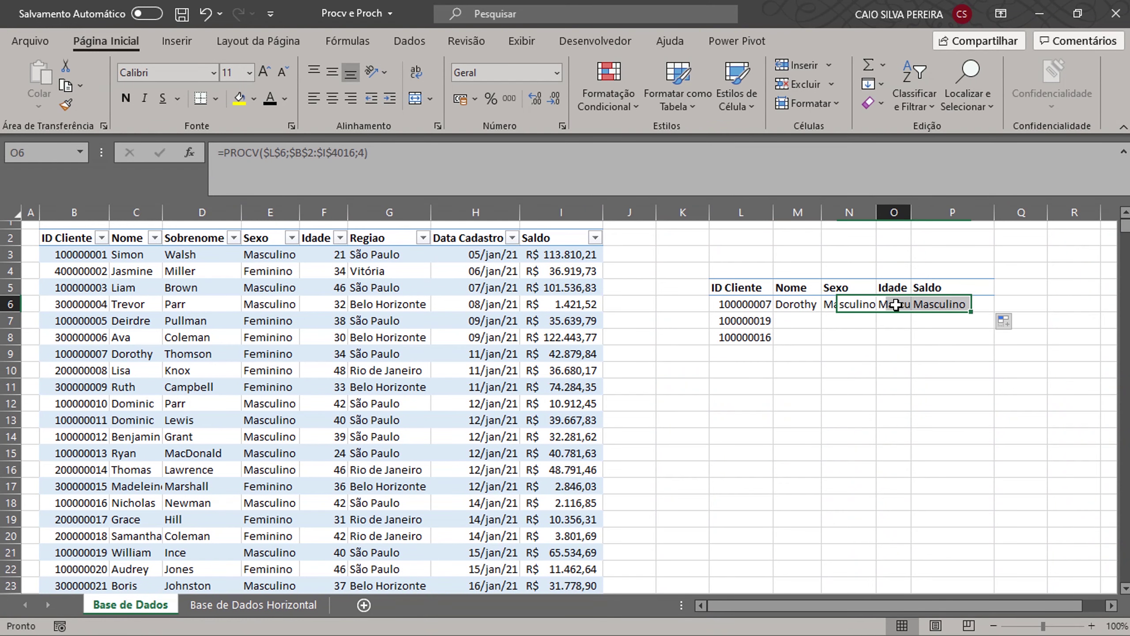
drag(912, 212, 935, 212)
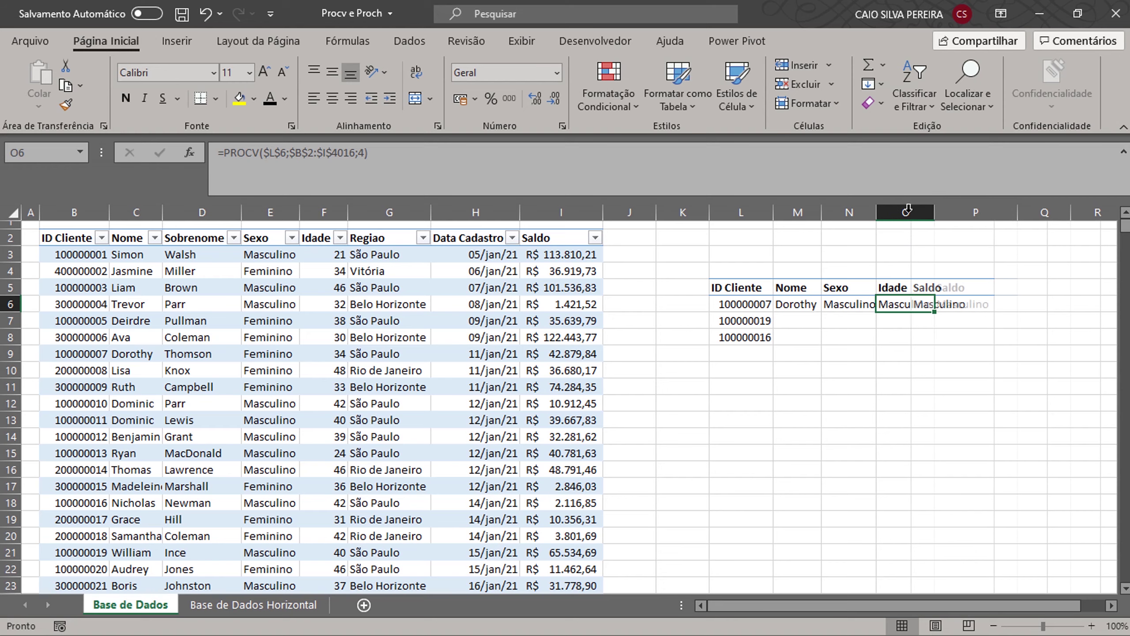
click(971, 306)
click(913, 306)
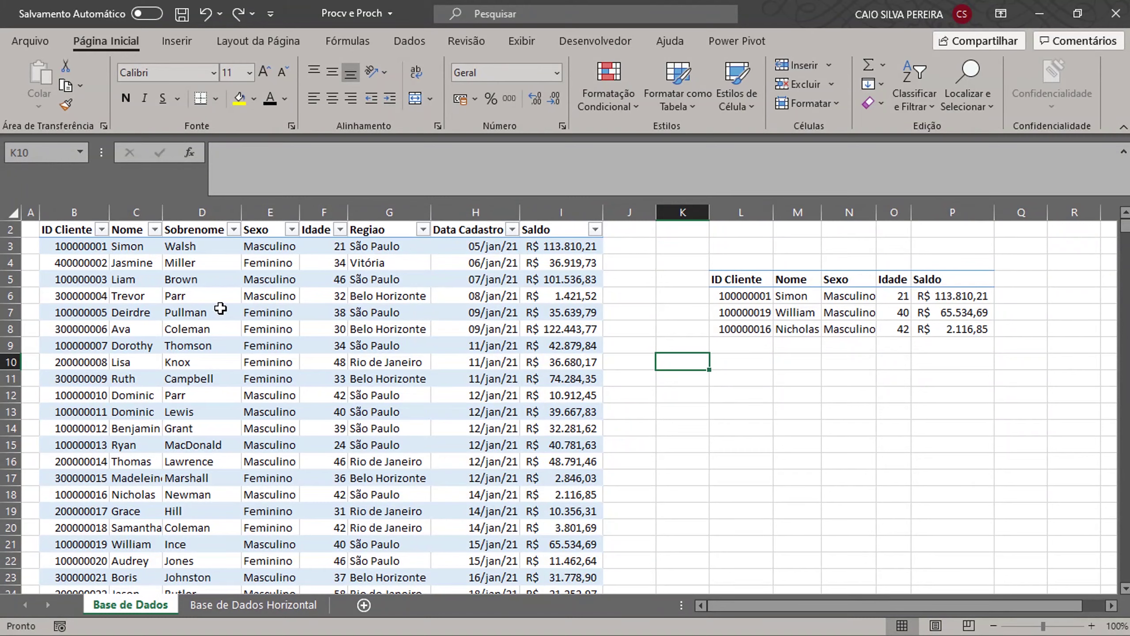
click(90, 249)
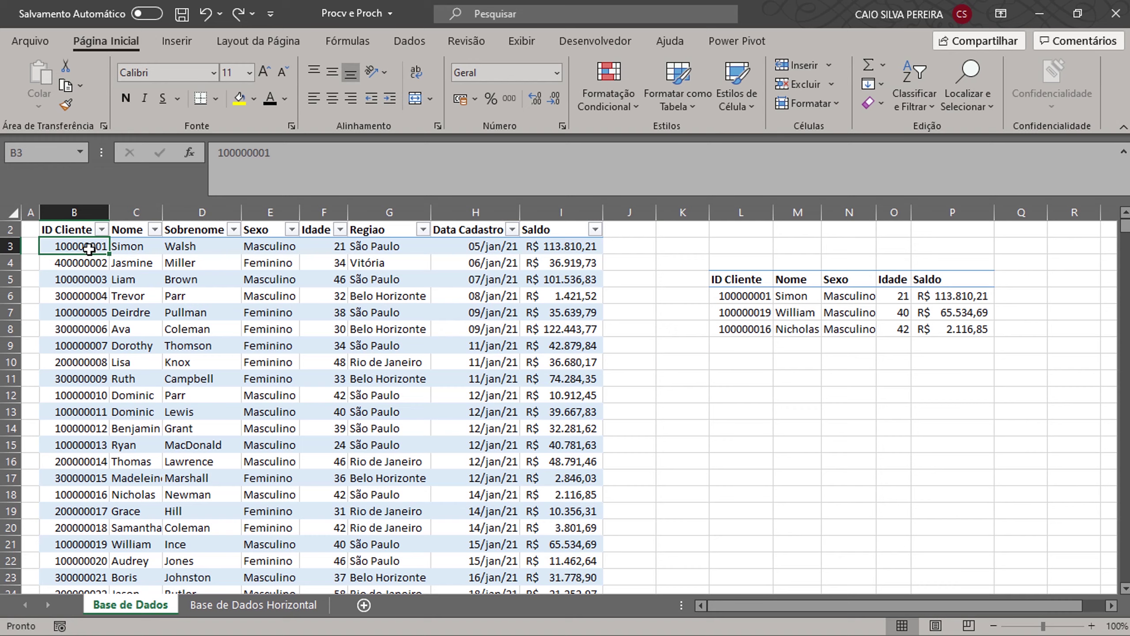
key(Down)
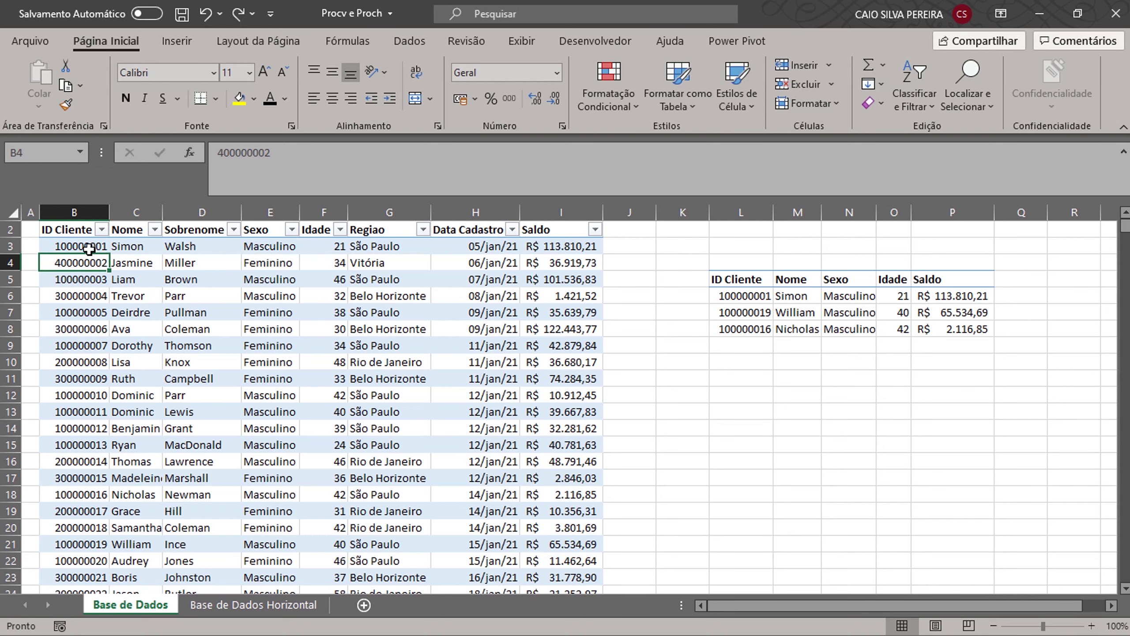
key(ctrl+Down)
key(ctrl+Up)
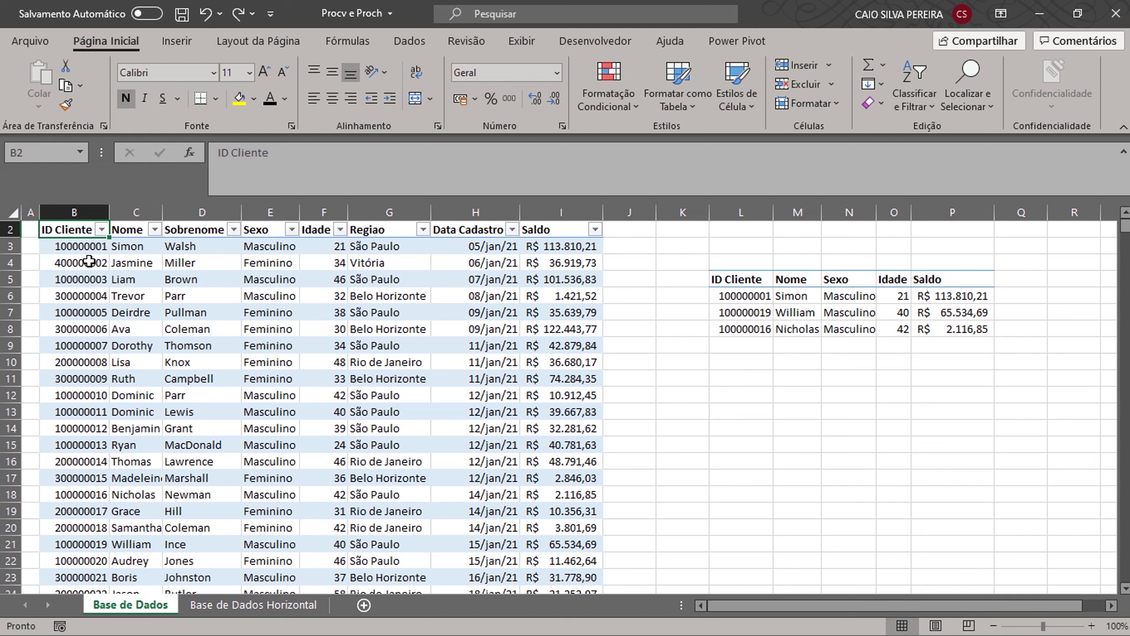
drag(85, 247, 560, 246)
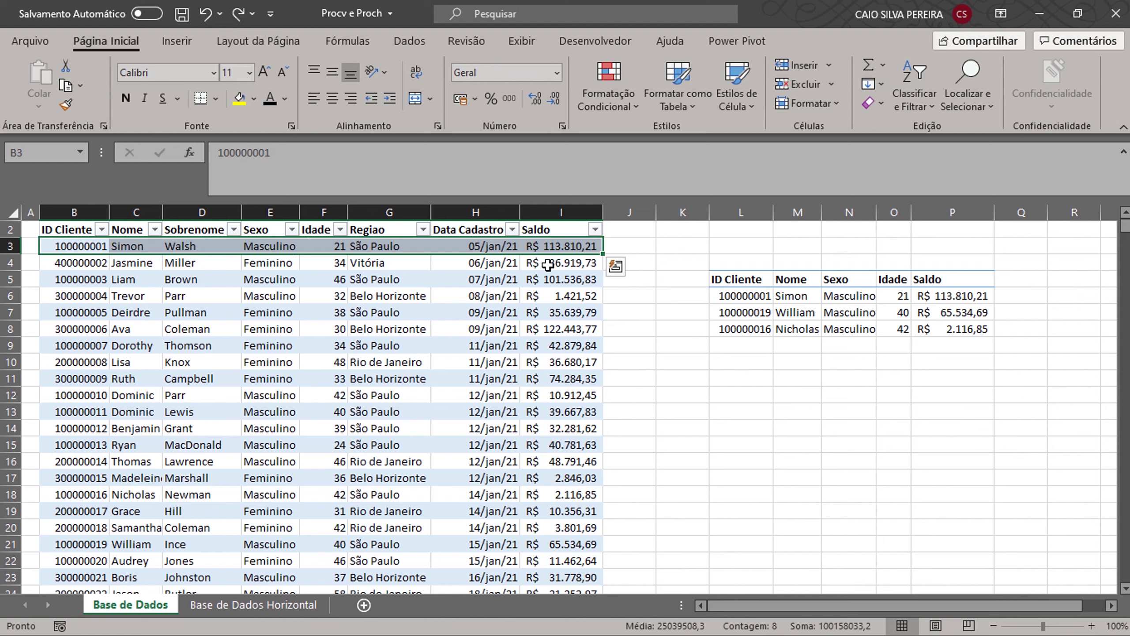
click(737, 359)
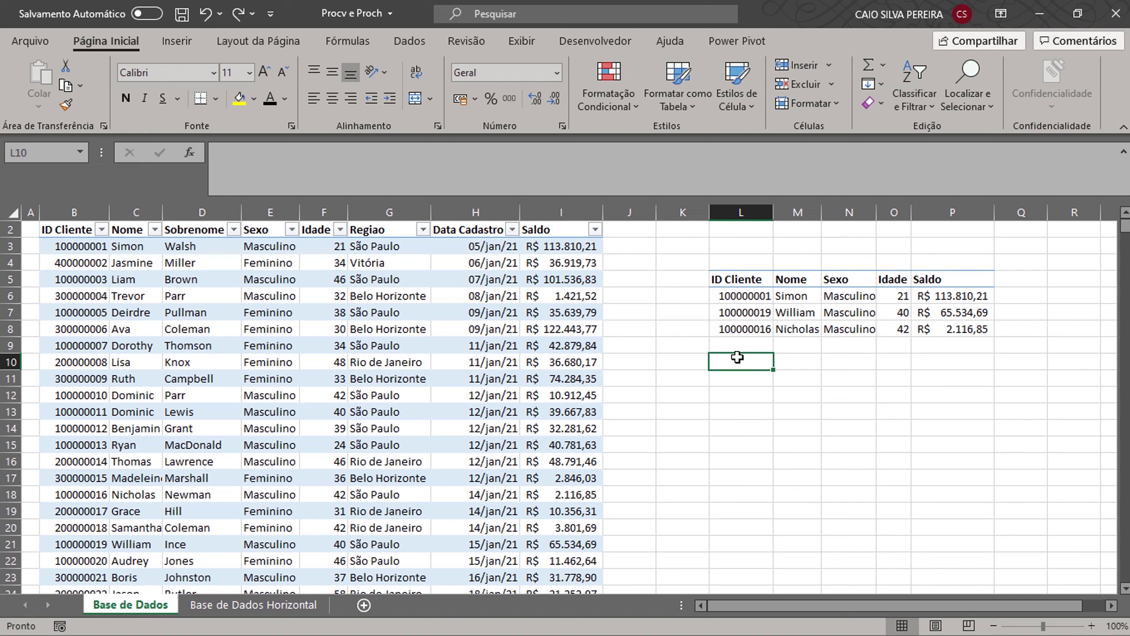
Pick client 100000007 from the L6 dropdown and inspect the Nome formula in M6
click(756, 301)
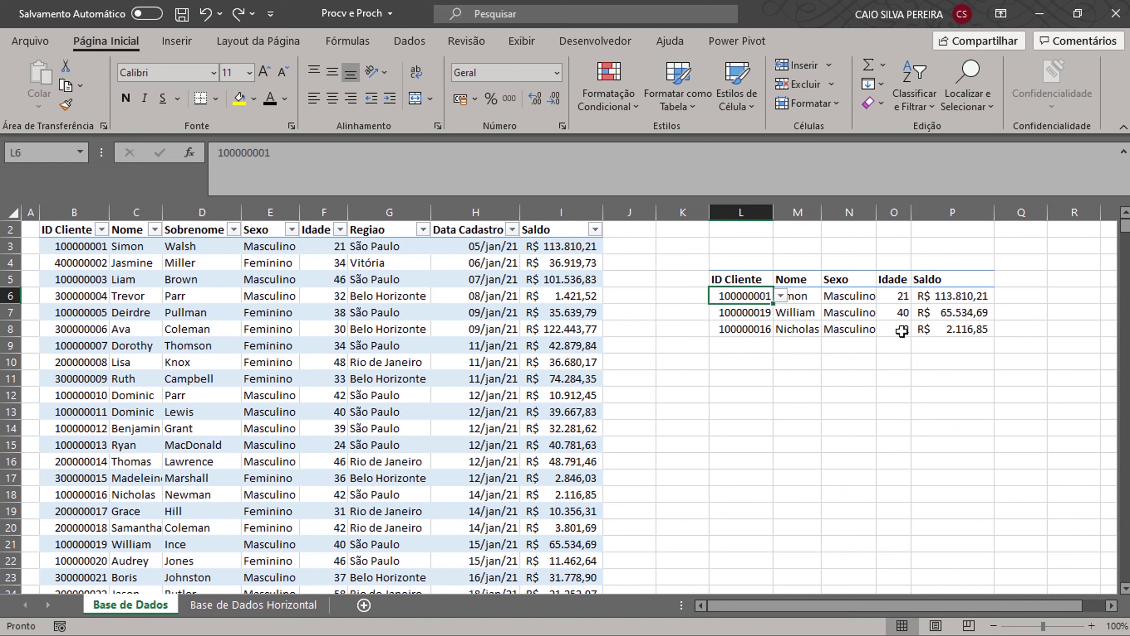
click(804, 363)
click(757, 297)
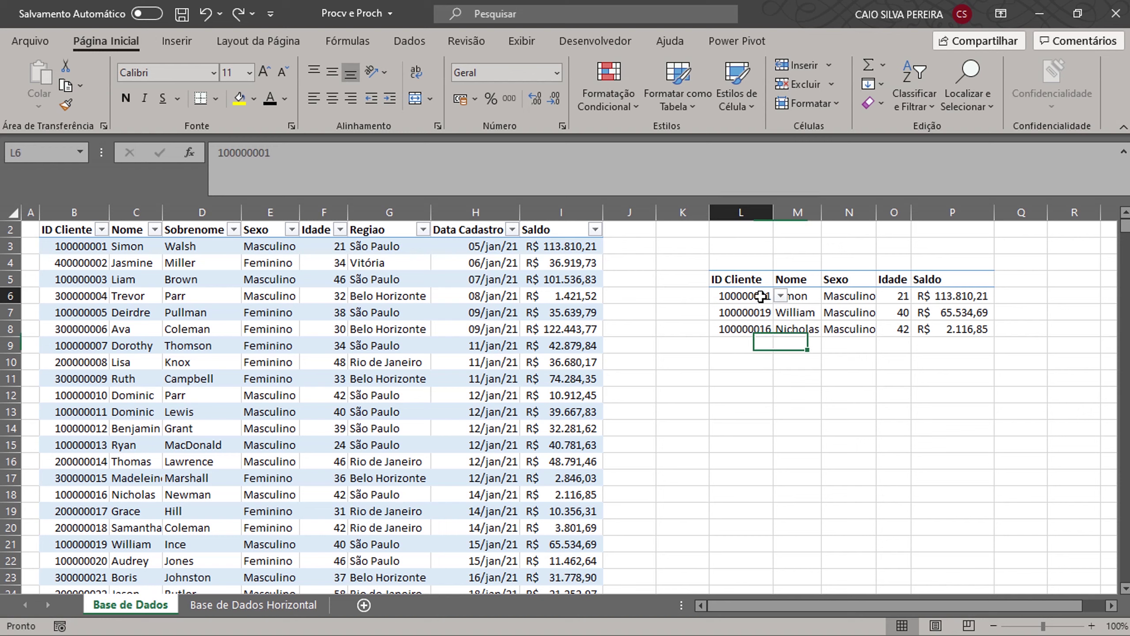
click(781, 296)
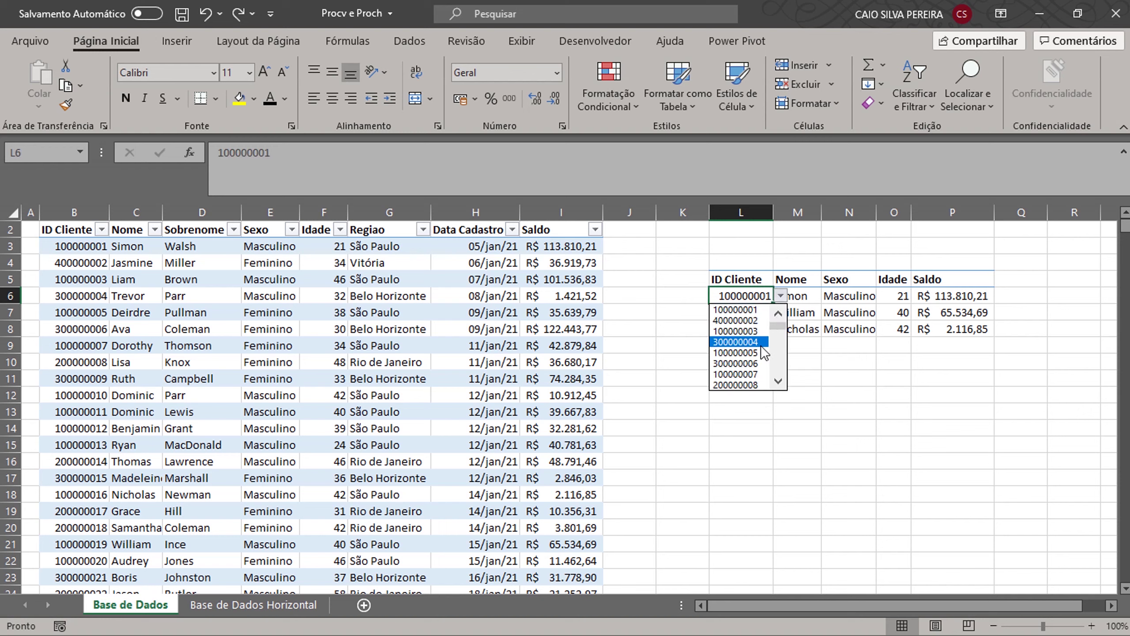
click(750, 378)
click(797, 296)
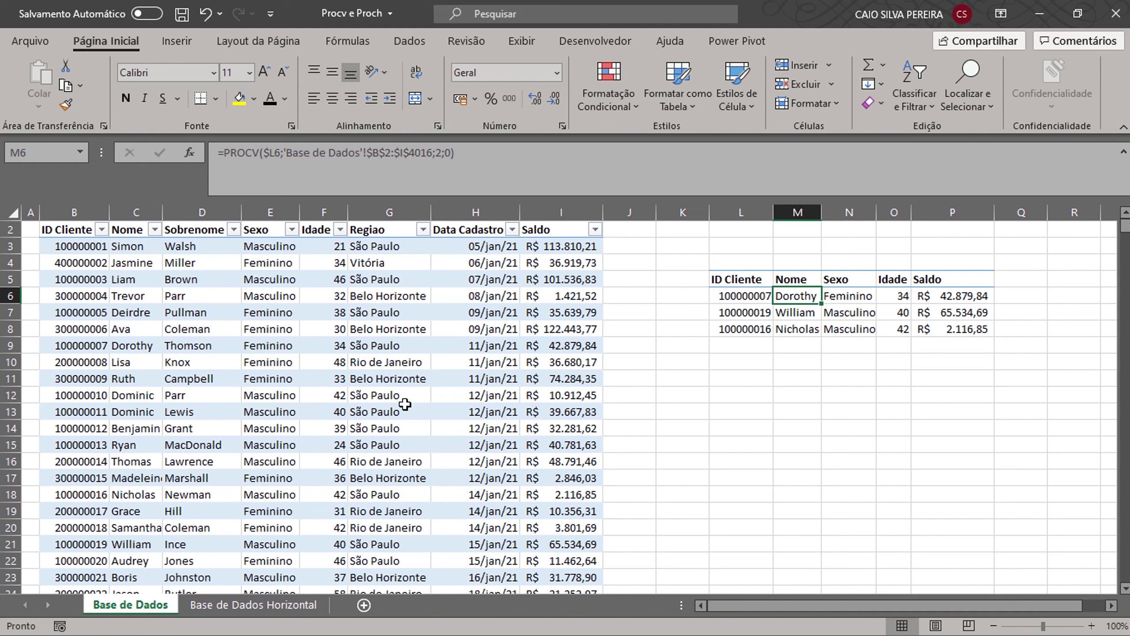
click(742, 392)
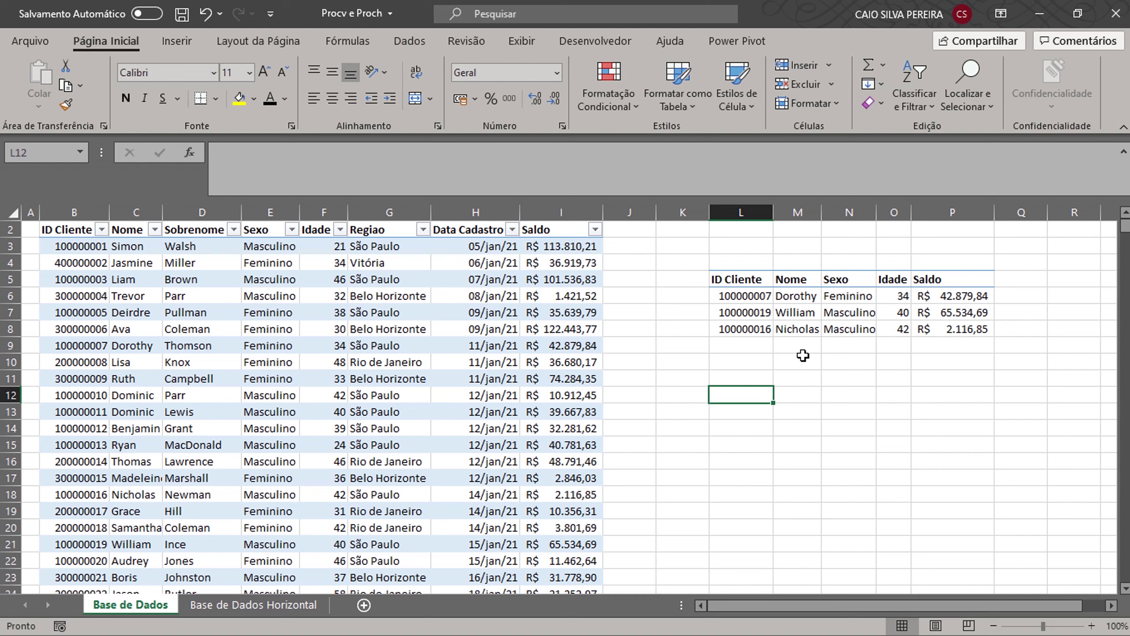
Clear the results in M6:P8 and begin a new =PROCV( formula in M6
drag(797, 297, 981, 330)
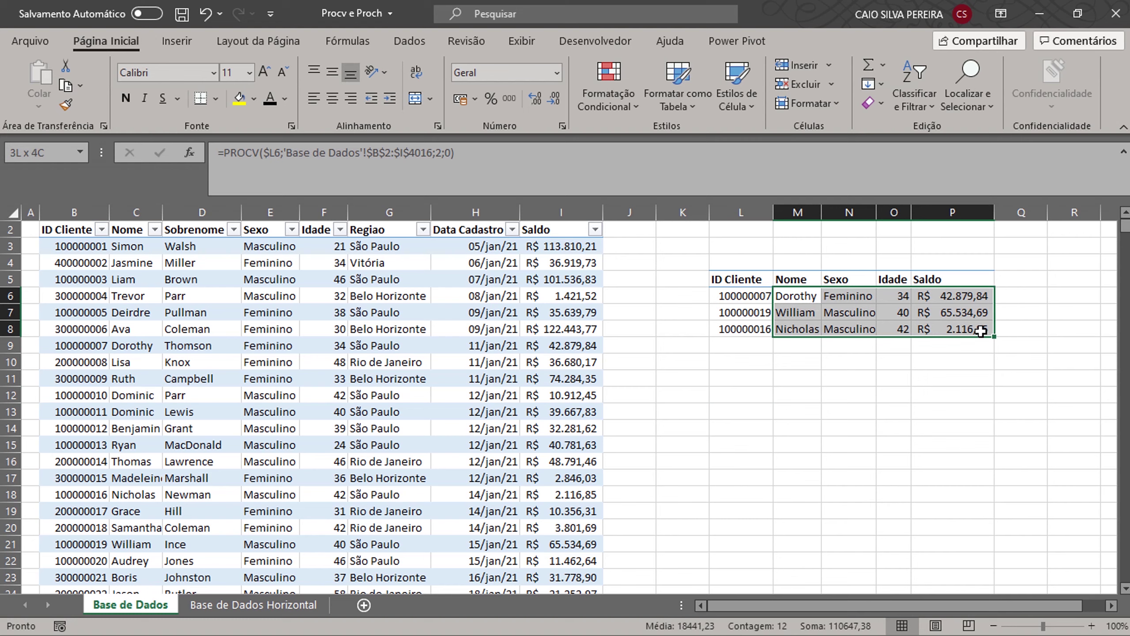
key(Delete)
click(793, 296)
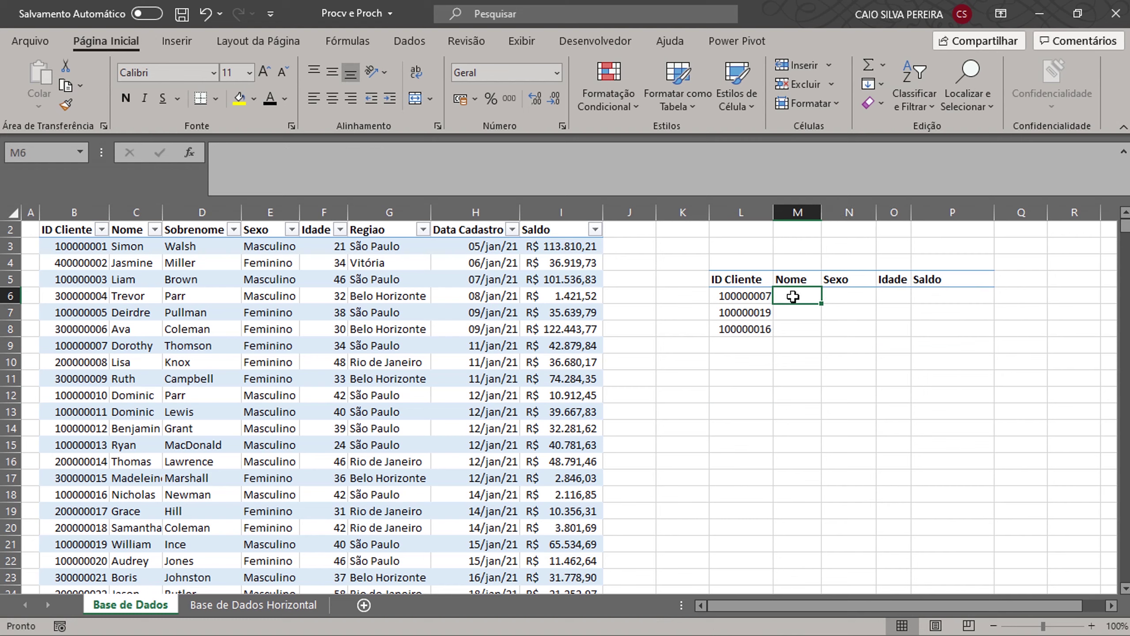
text(=pr)
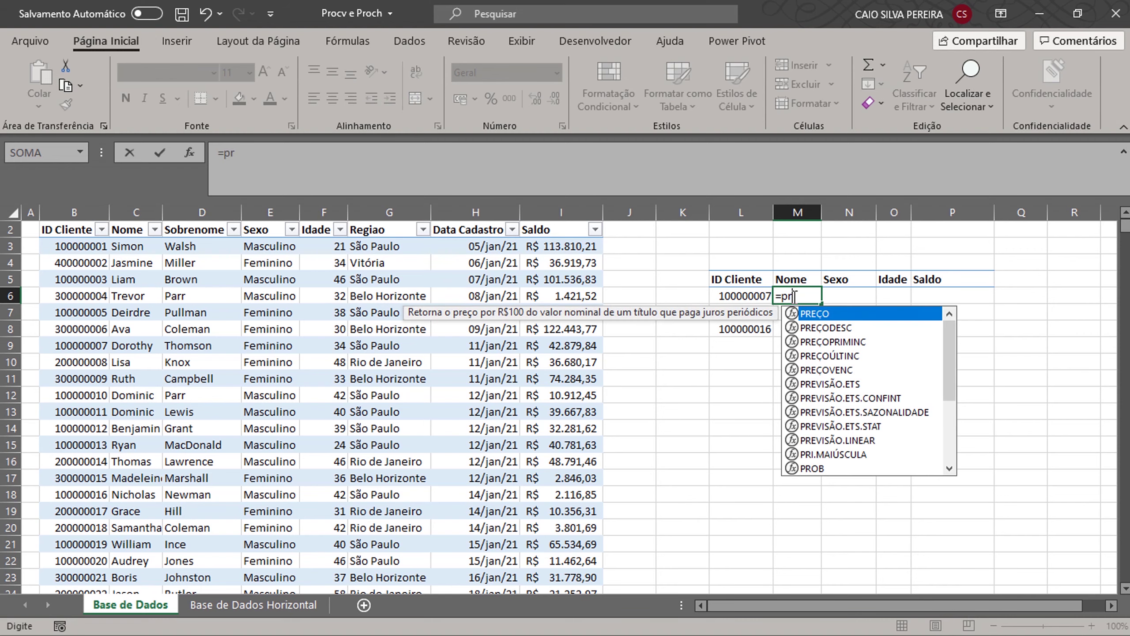
text(ocv)
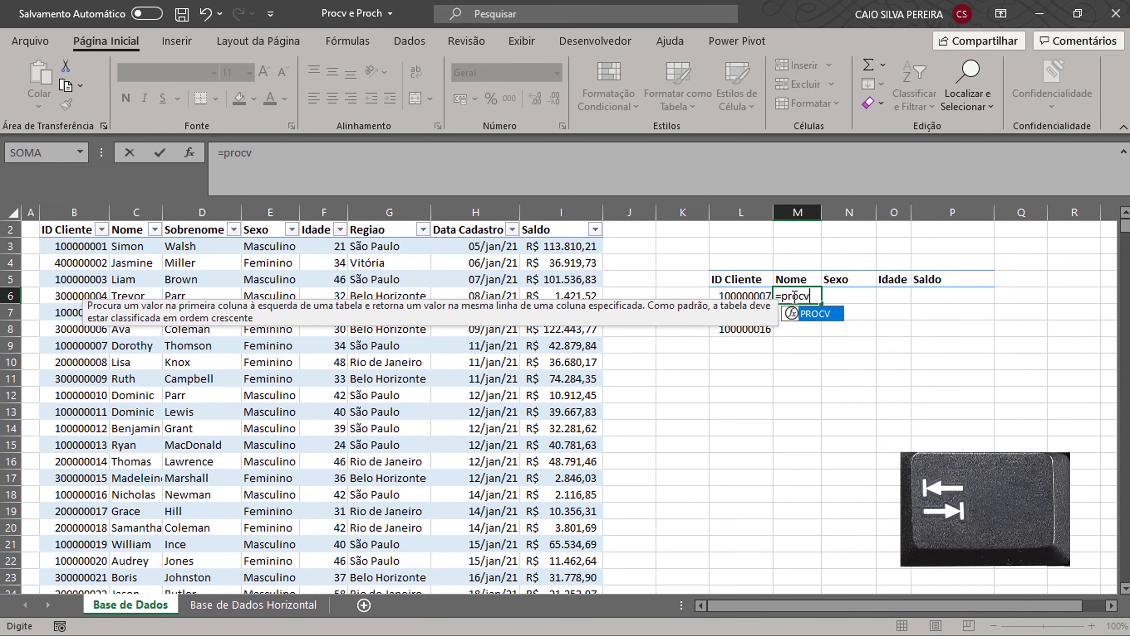
key(Tab)
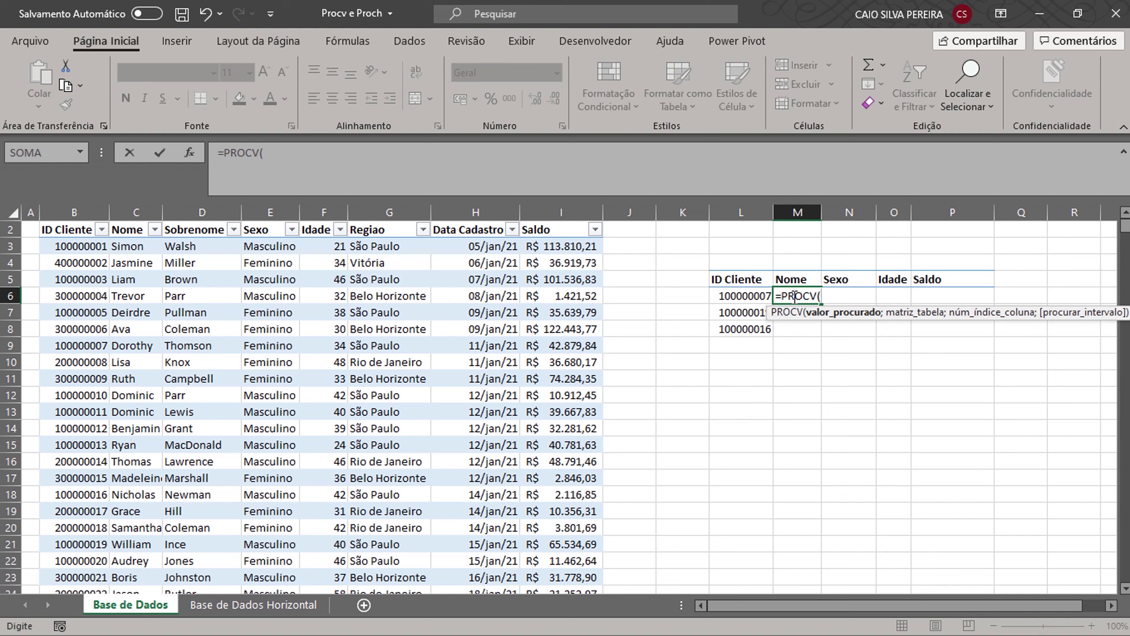
click(743, 297)
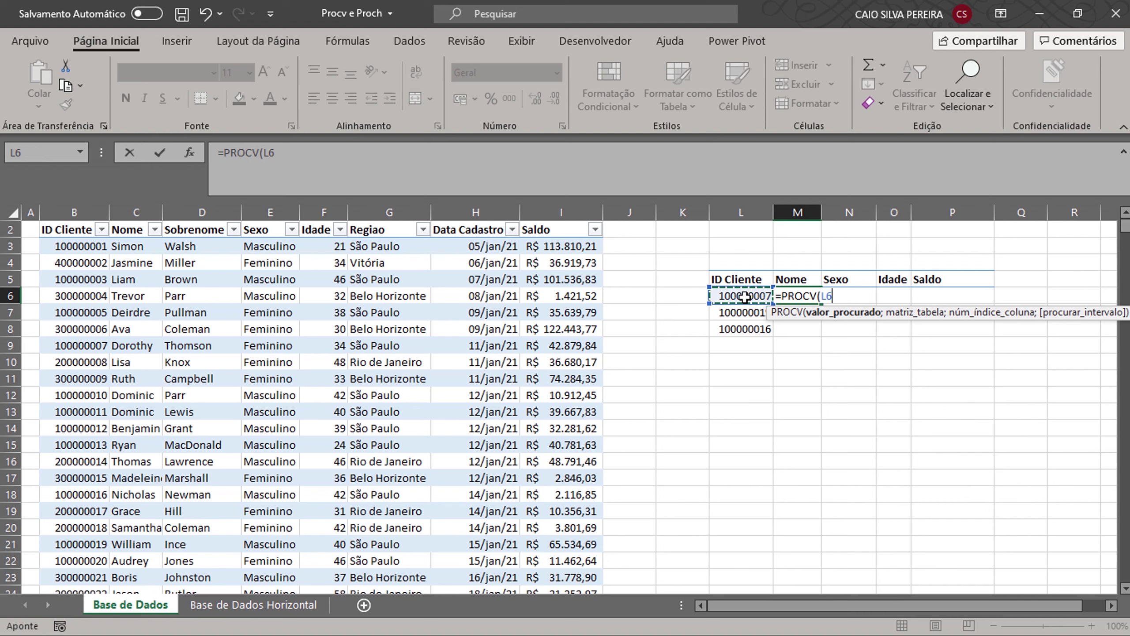
key(BackSpace)
key(BackSpace)
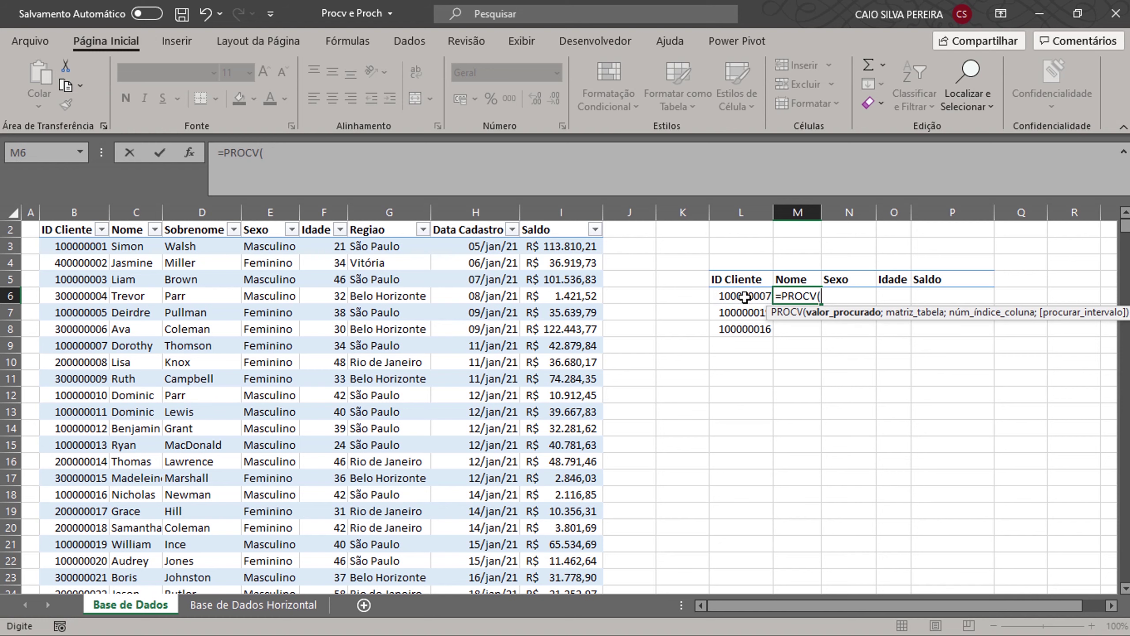
Set $L$6 as the Nome formula's lookup value, followed by a semicolon
click(745, 297)
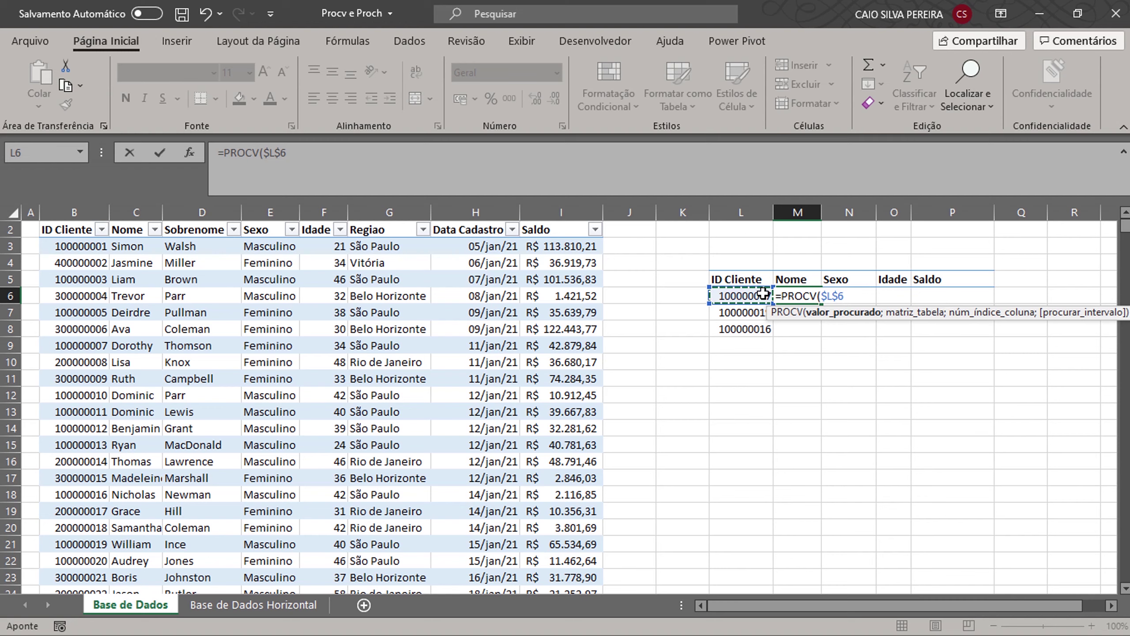
text(;)
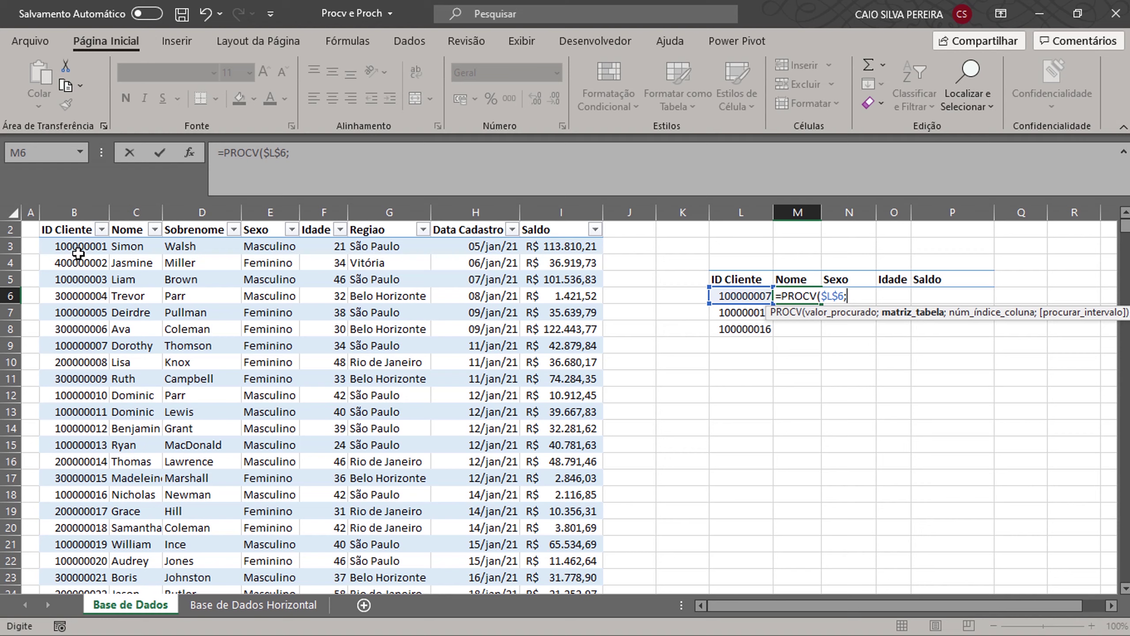
Add the full client table B2:I4016 as the lookup's table range
click(71, 230)
drag(71, 230, 539, 578)
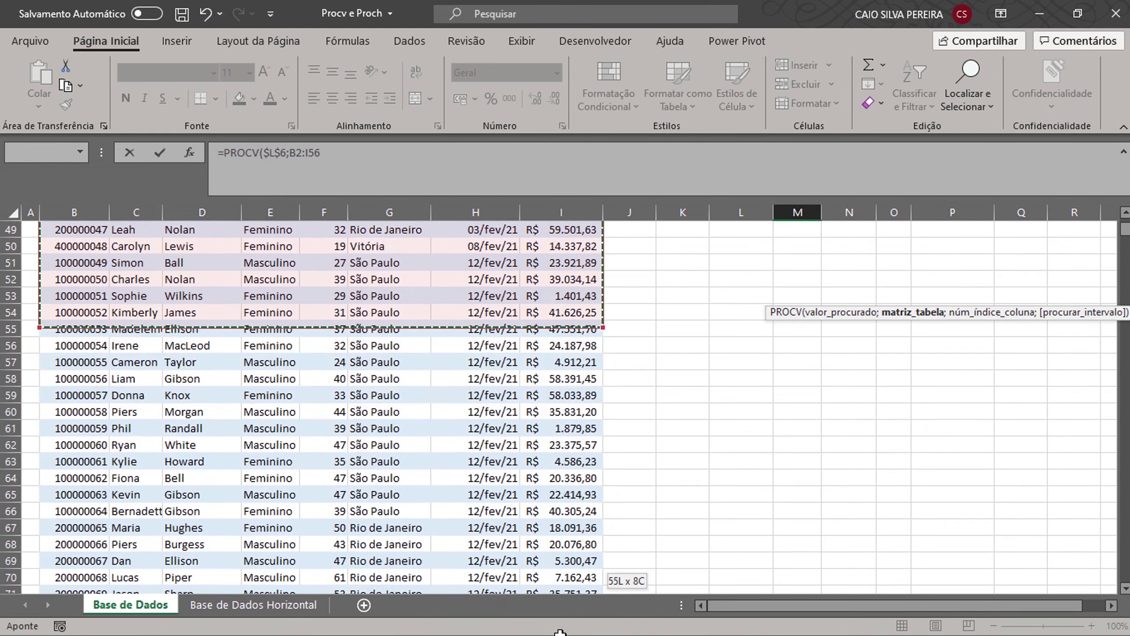
mouse_move(540, 578)
mouse_down()
mouse_move(537, 479)
mouse_move(554, 524)
mouse_up()
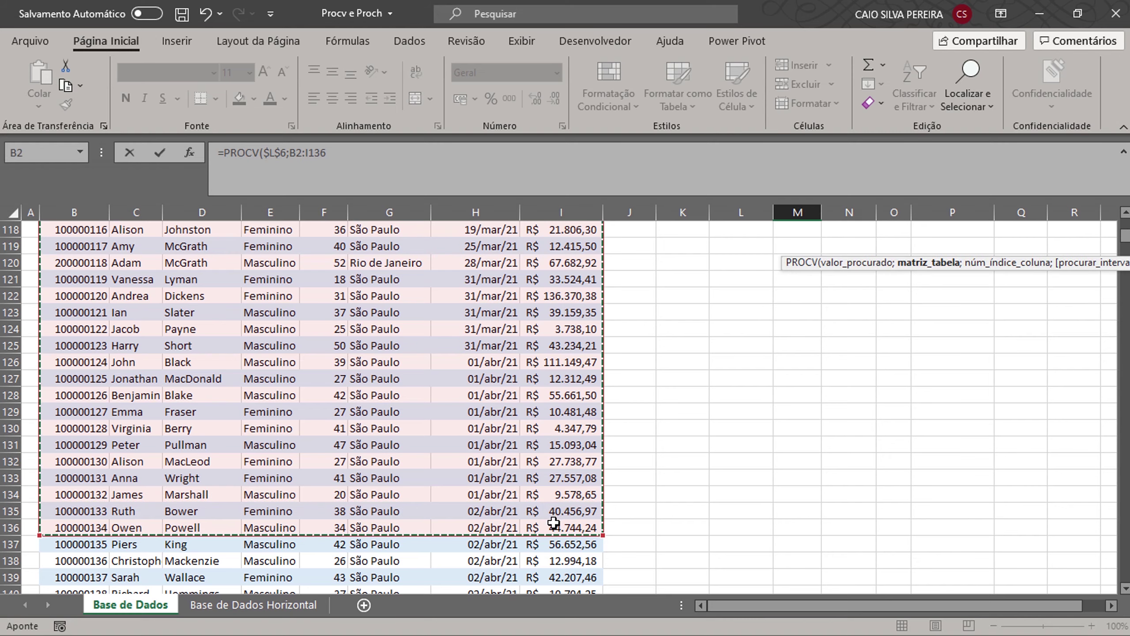
scroll(295, 329, up, 7)
scroll(291, 336, up, 13)
scroll(291, 336, up, 18)
scroll(242, 300, up, 1)
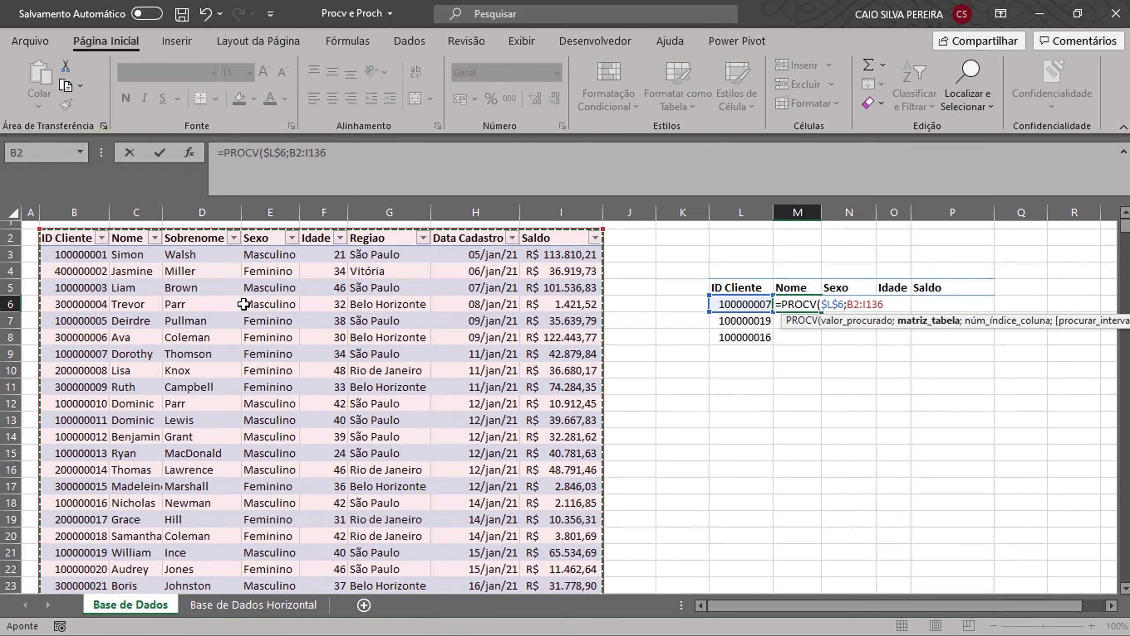
click(53, 238)
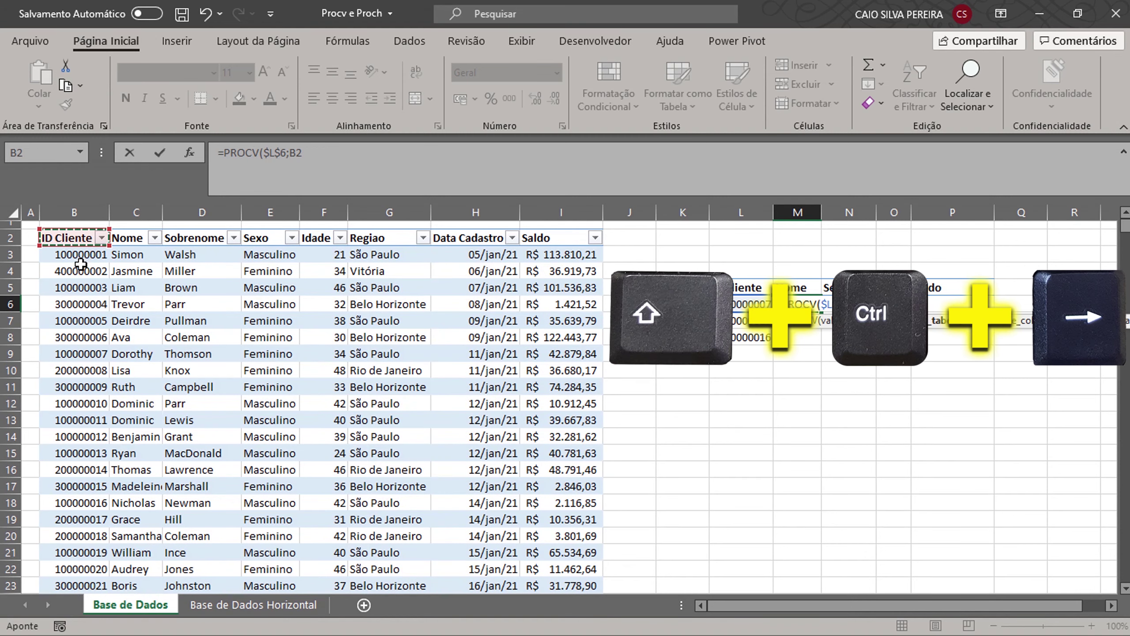
key(ctrl+shift+Right)
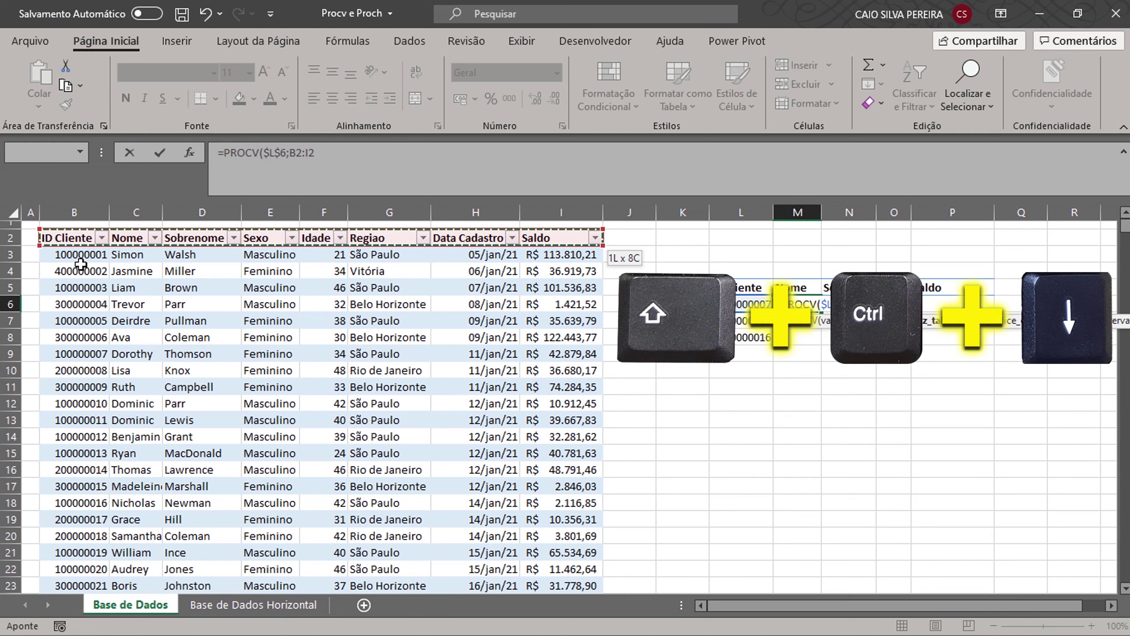
key(ctrl+shift+Down)
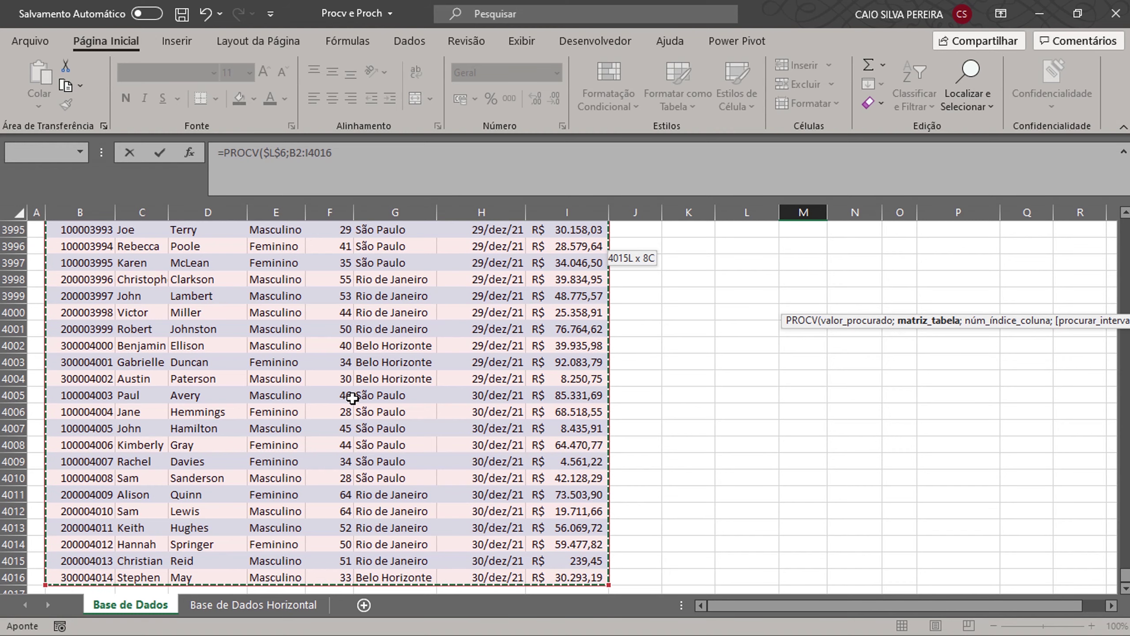
Make the table range absolute as $B$2:$I$4016 and add a semicolon
click(299, 168)
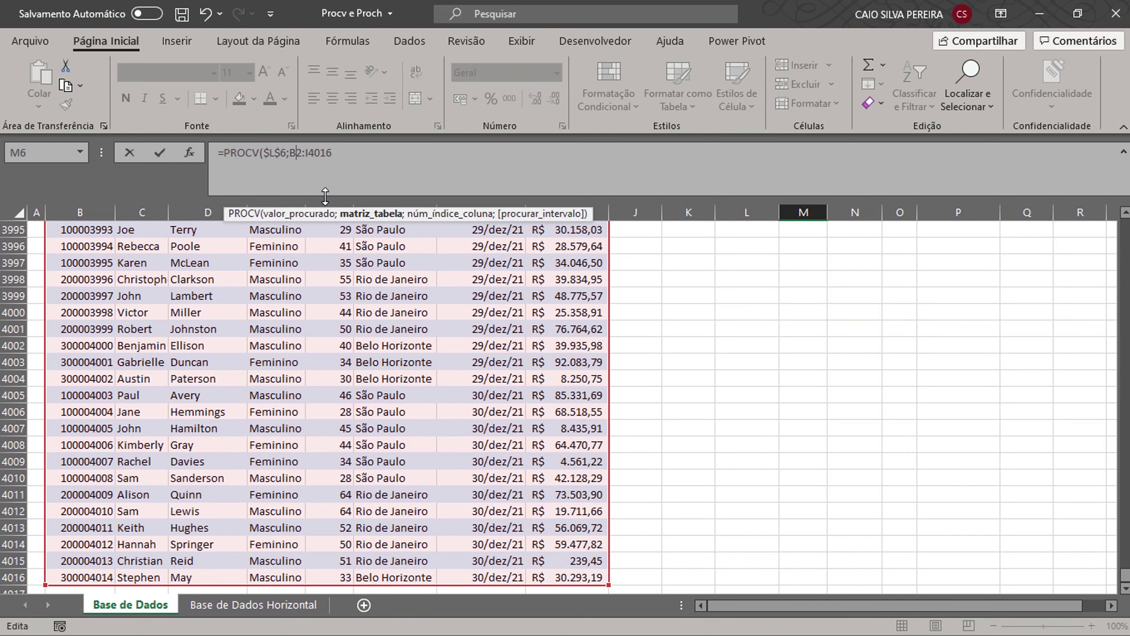
key(F4)
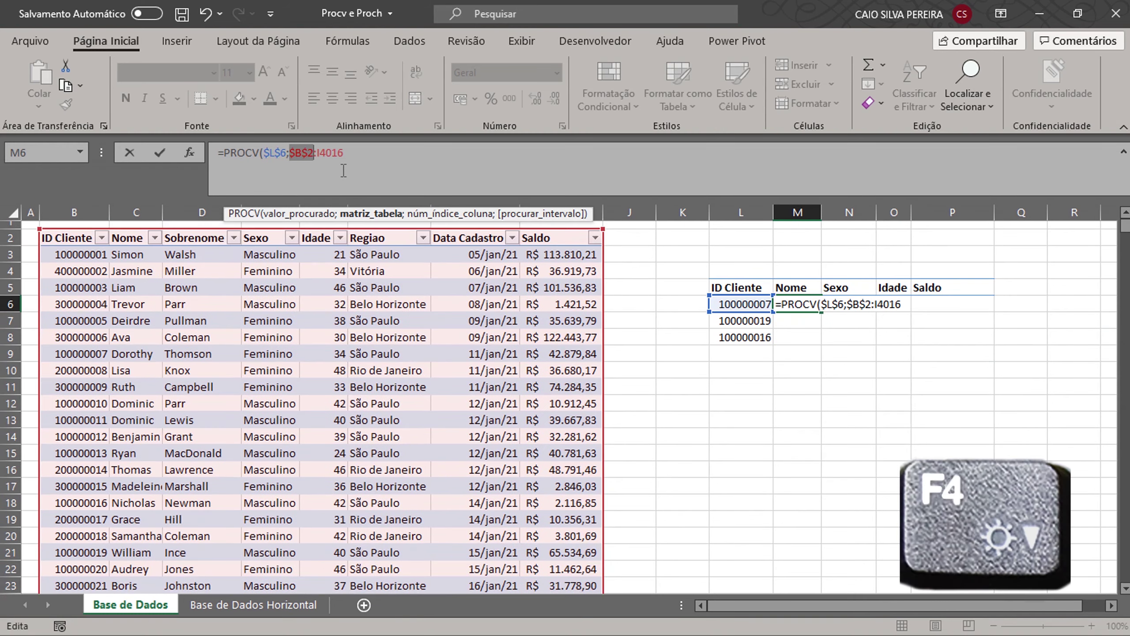
click(336, 153)
key(F4)
click(388, 153)
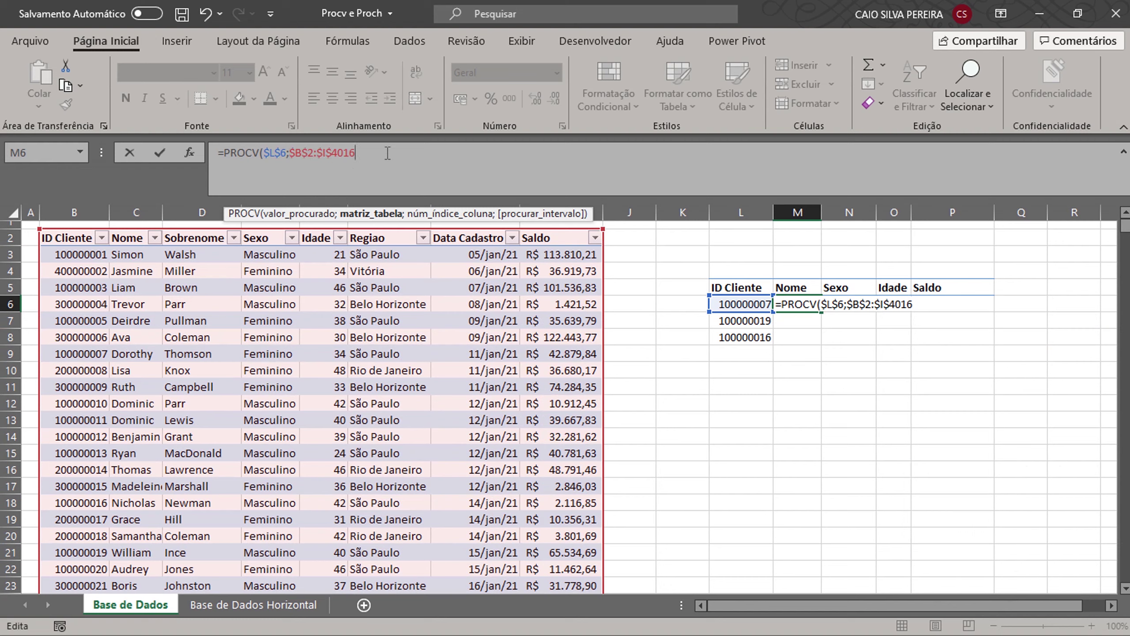
text(;)
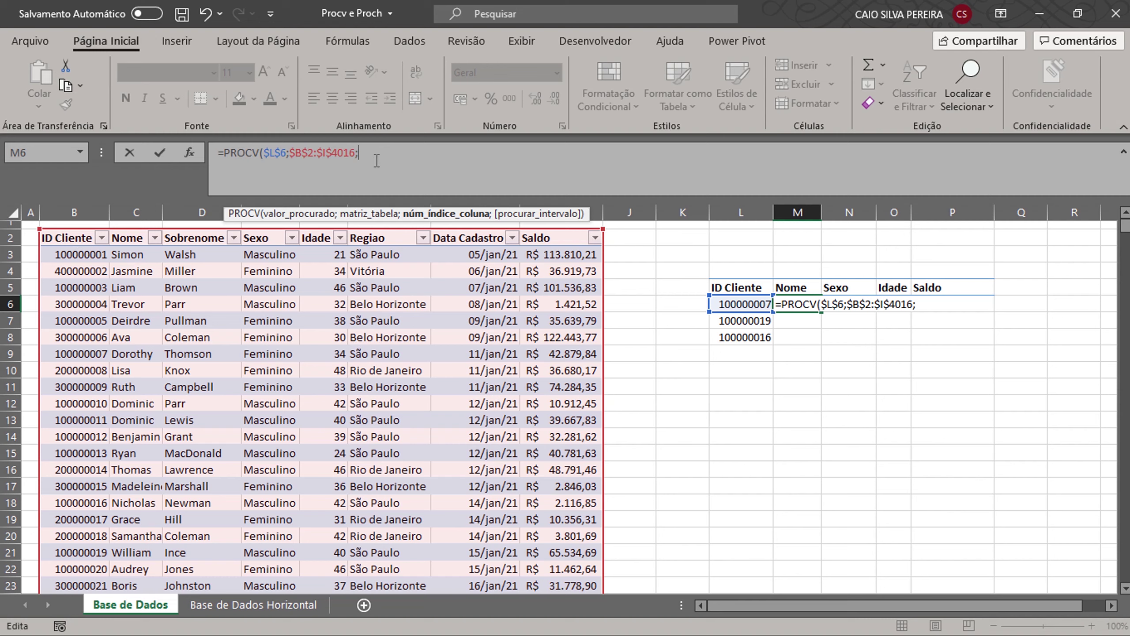
Finish the formula with column 2 and exact match 0 so M6 shows Dorothy
text(2;)
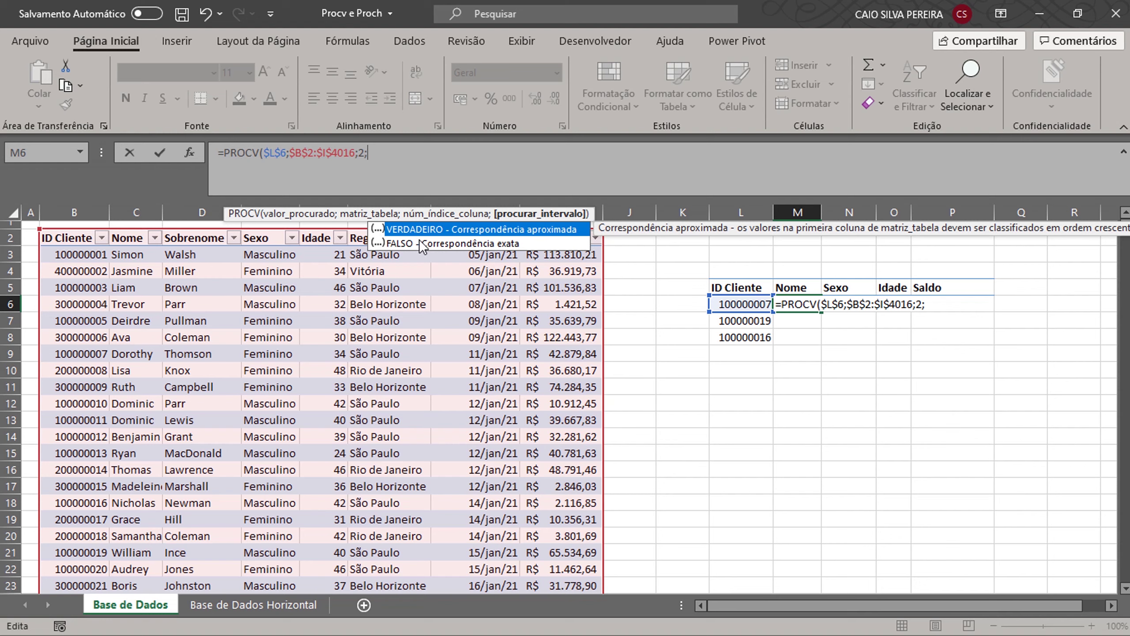
click(417, 171)
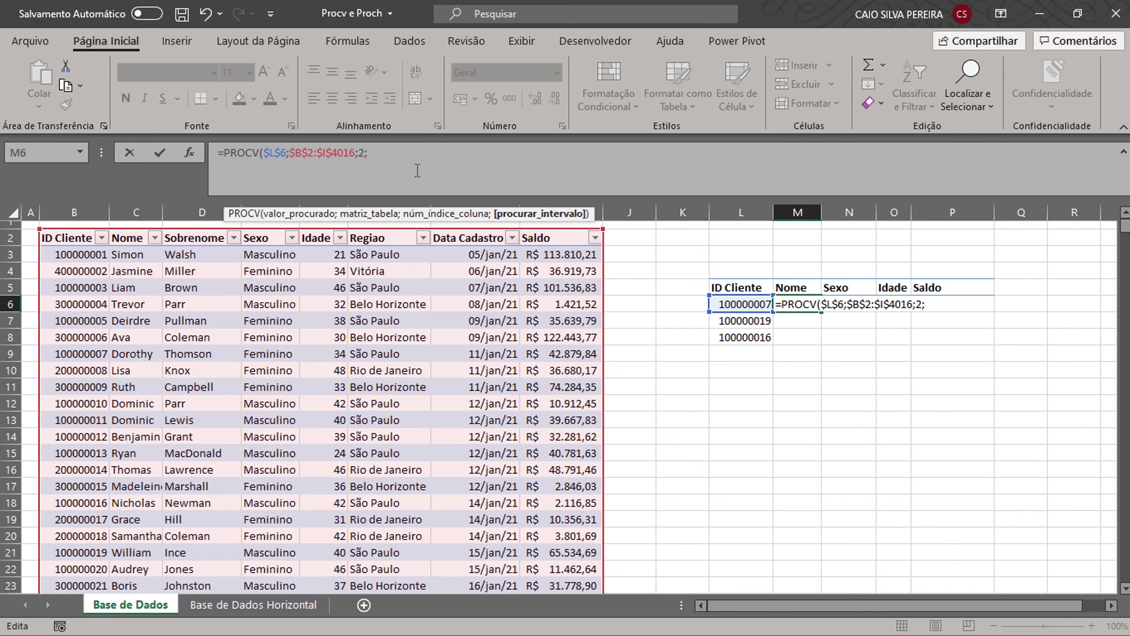
text(0)
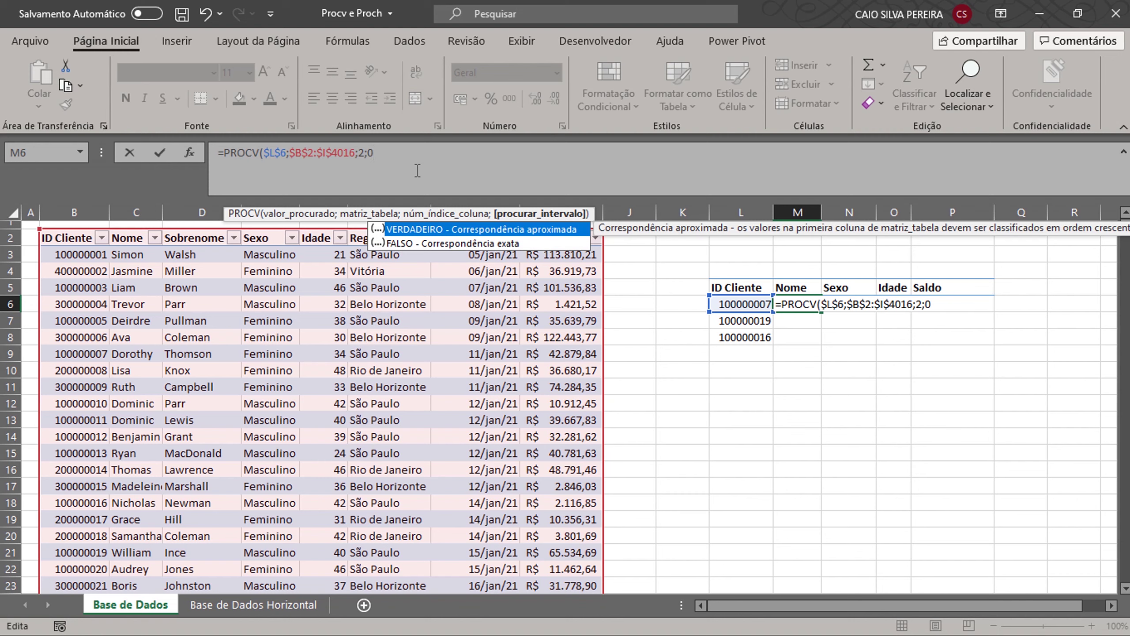
text())
key(Return)
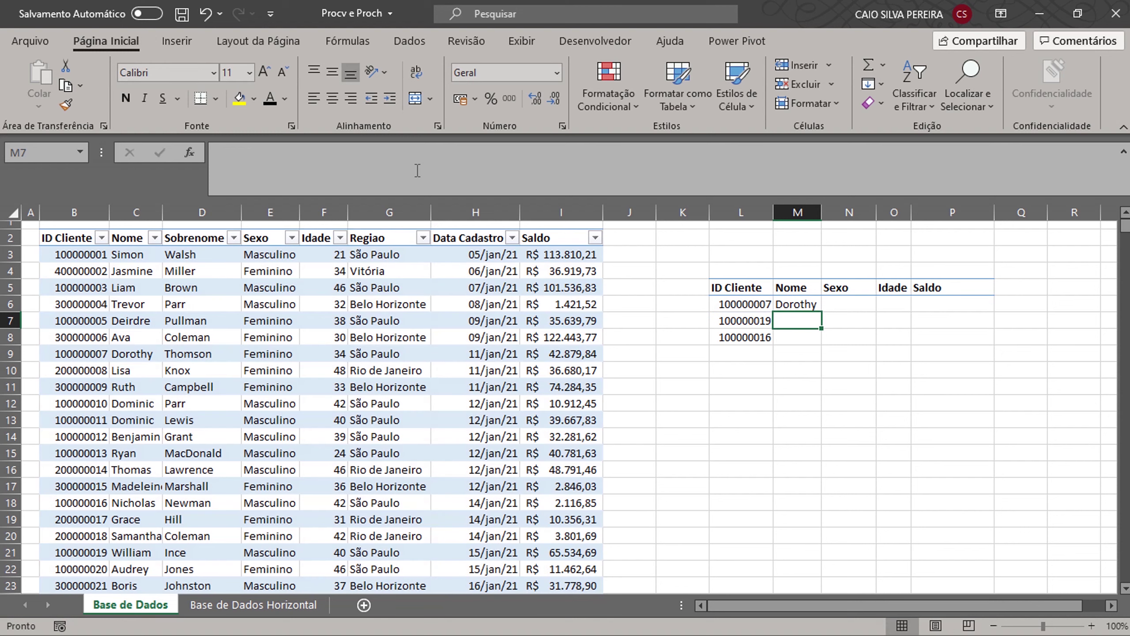
Review the cells along row 6 from Nome to Saldo and back
click(803, 305)
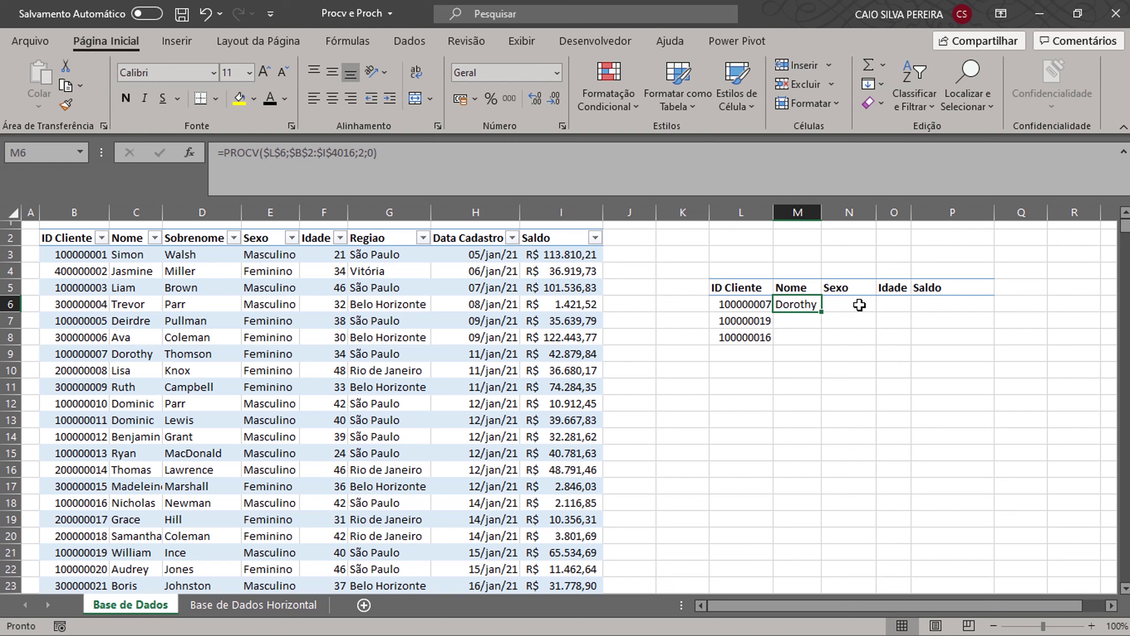
click(861, 306)
click(921, 306)
click(857, 308)
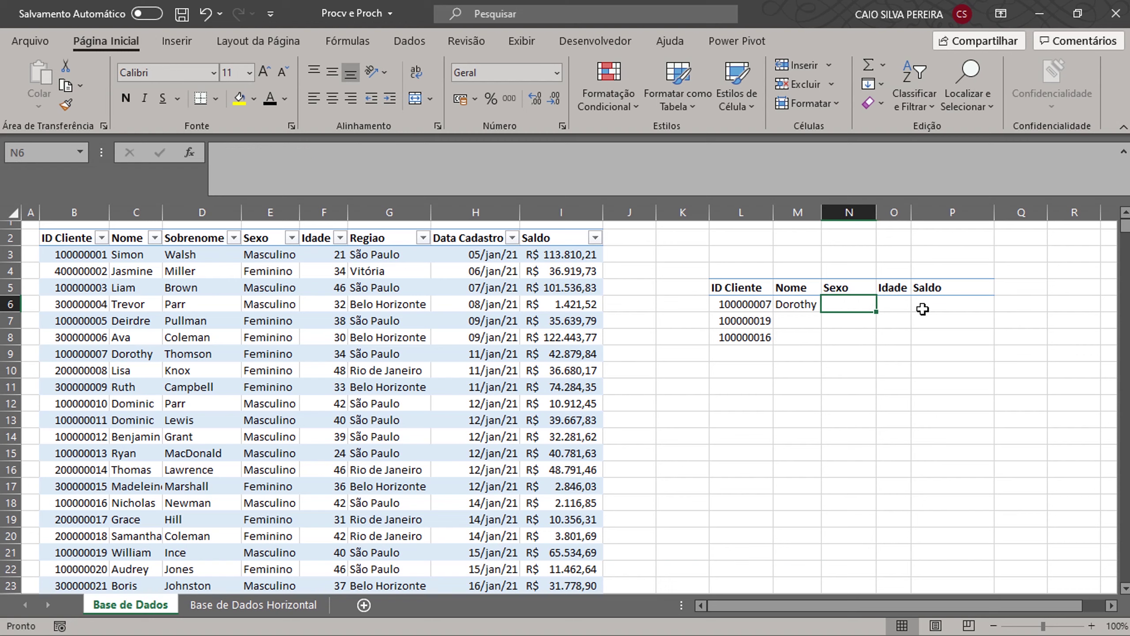
click(914, 306)
click(892, 304)
click(837, 307)
click(808, 307)
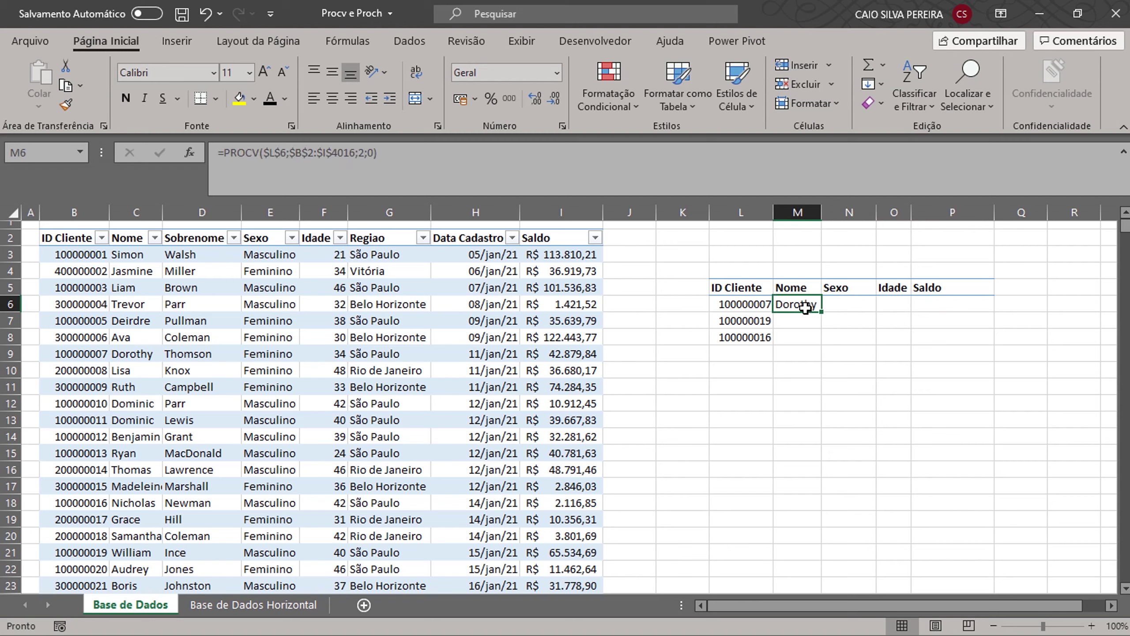
Enter =PROCV($L$6;B2:I4016;4 in N6 so the Sexo cell shows Masculino
click(855, 308)
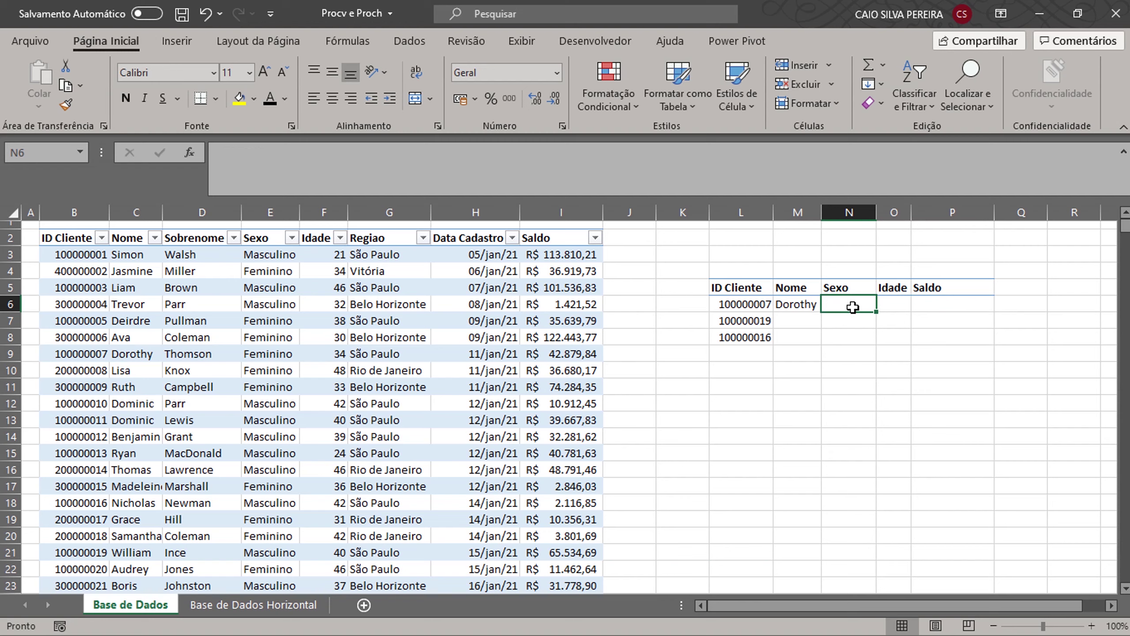
text(=PROCV()
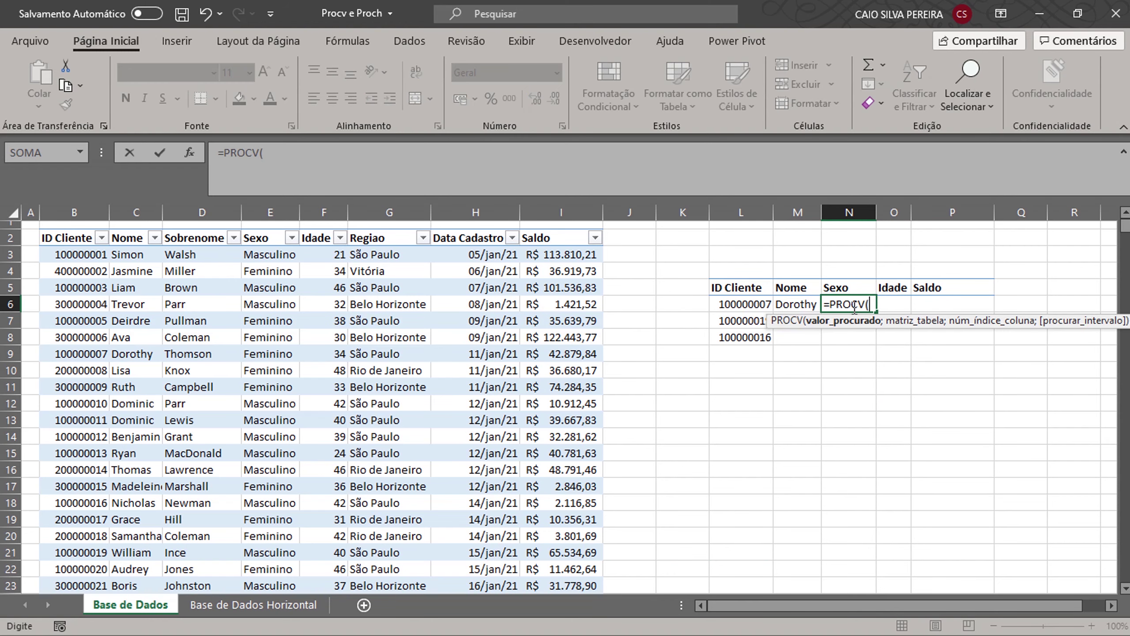
click(752, 303)
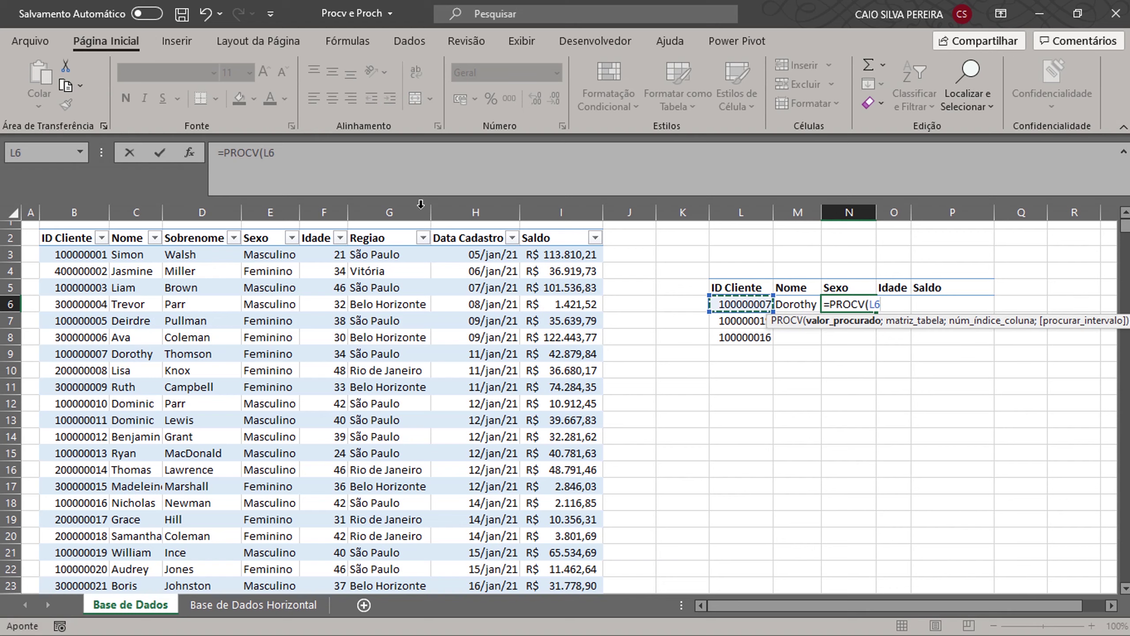
click(275, 153)
key(F4)
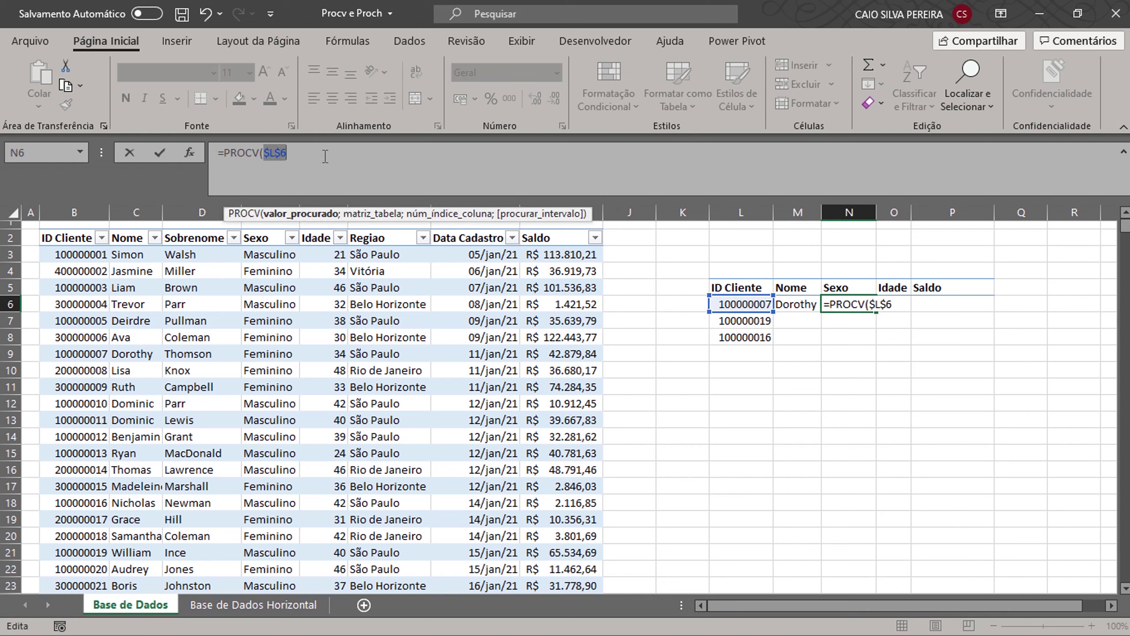
text(;)
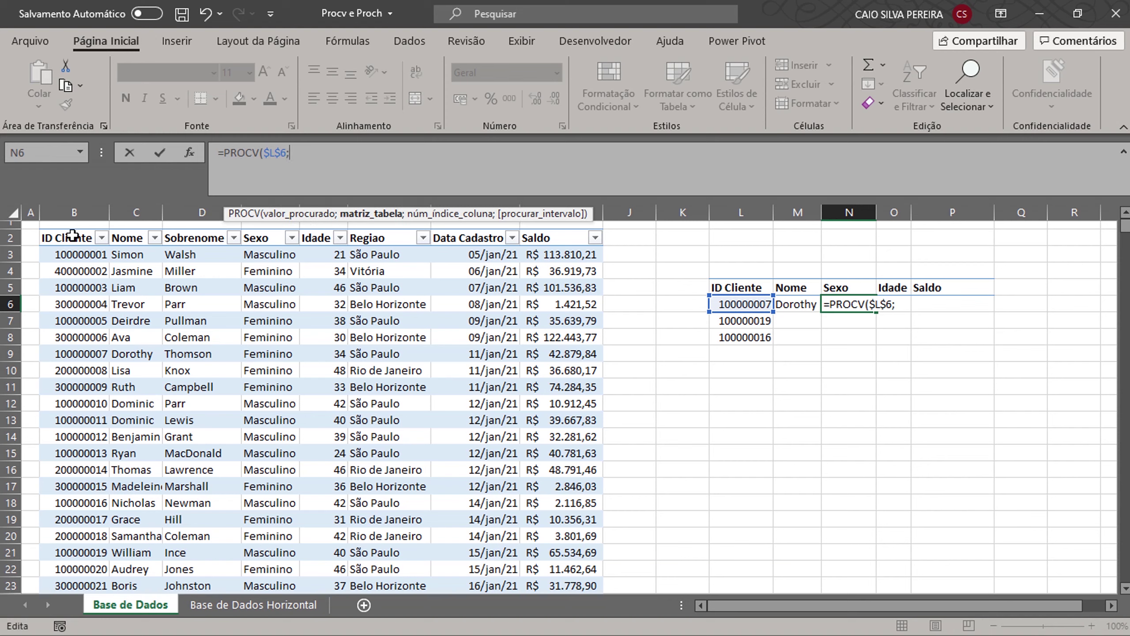
click(71, 238)
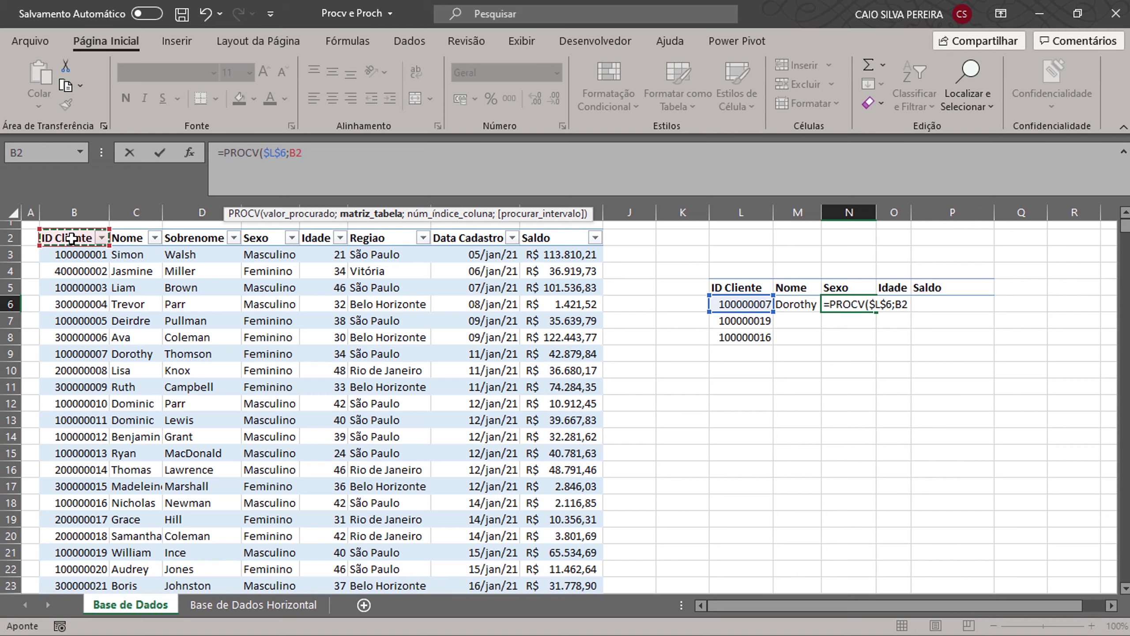
key(ctrl+shift+Right)
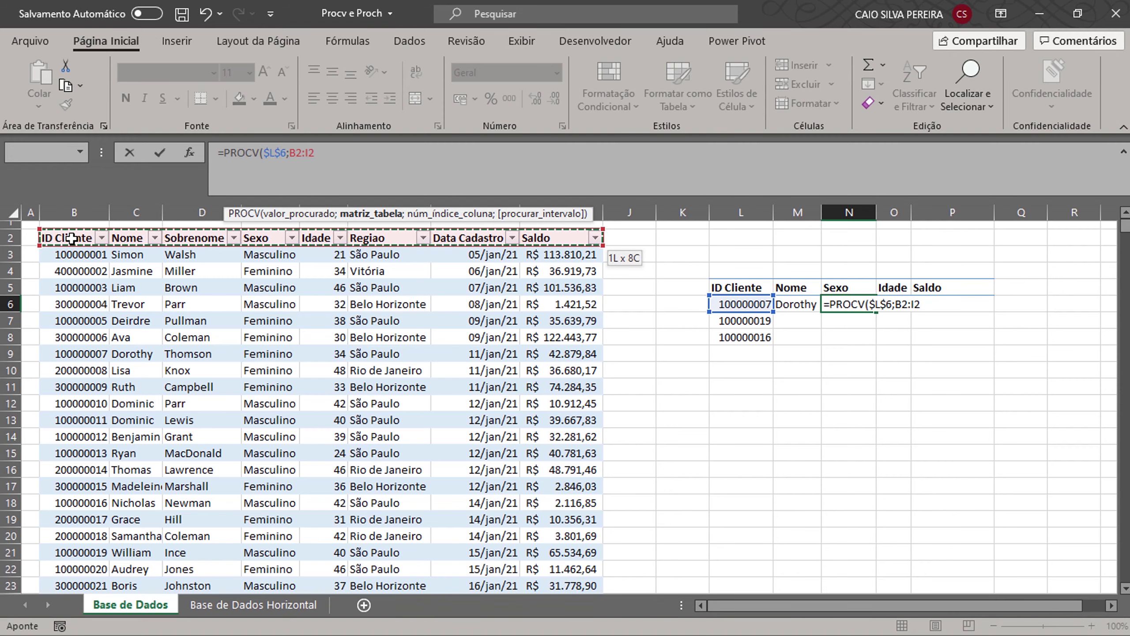
key(ctrl+shift+Down)
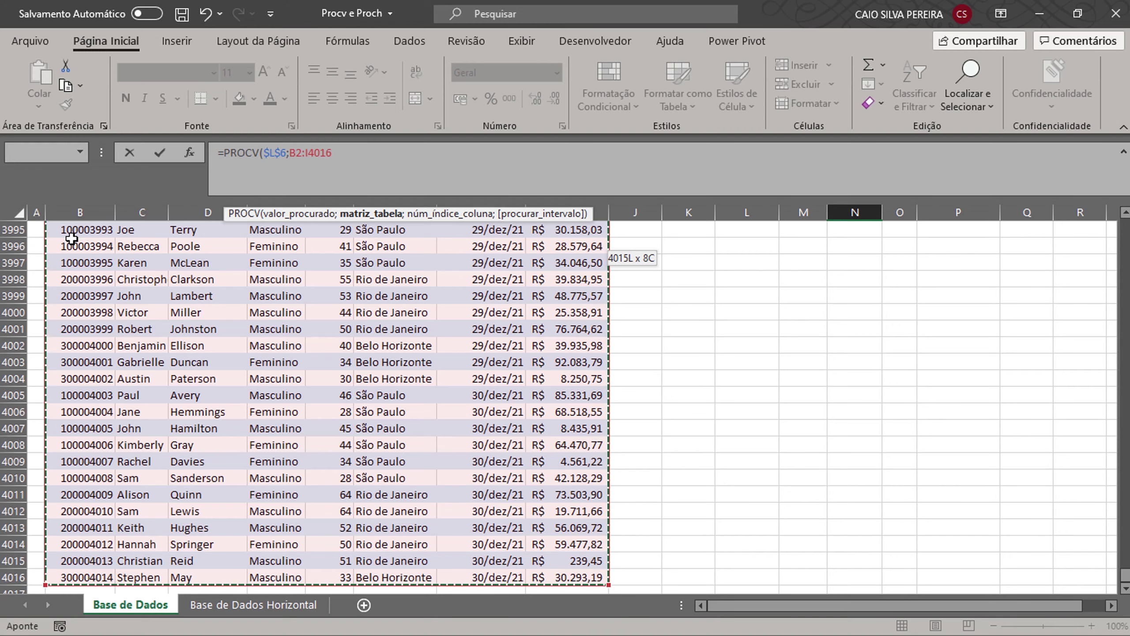
text(;)
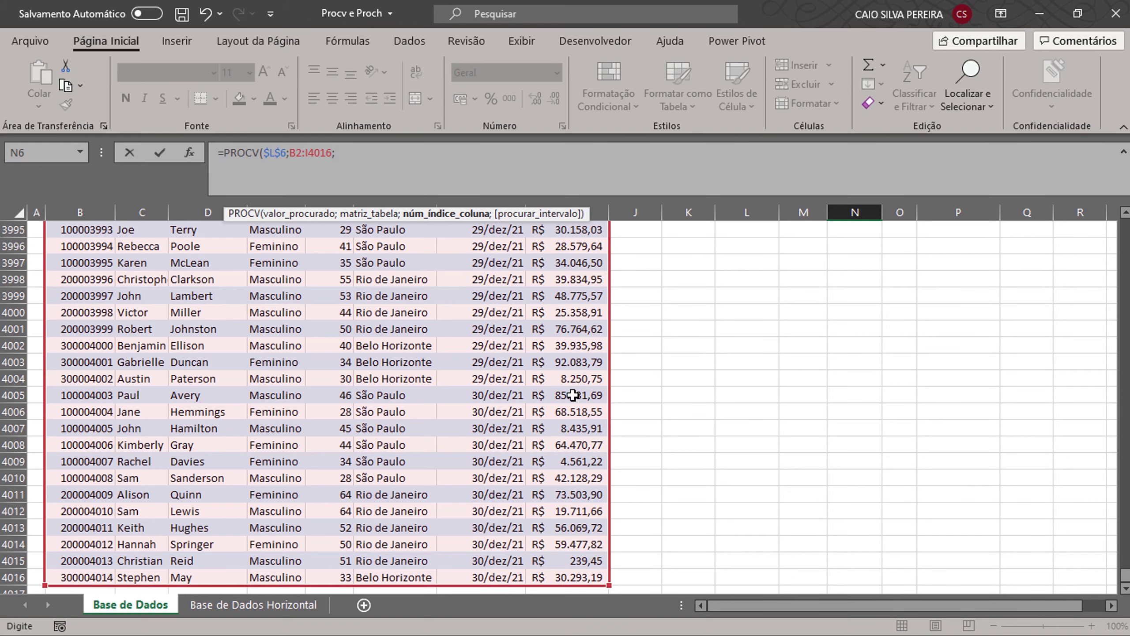
drag(1126, 583, 1126, 222)
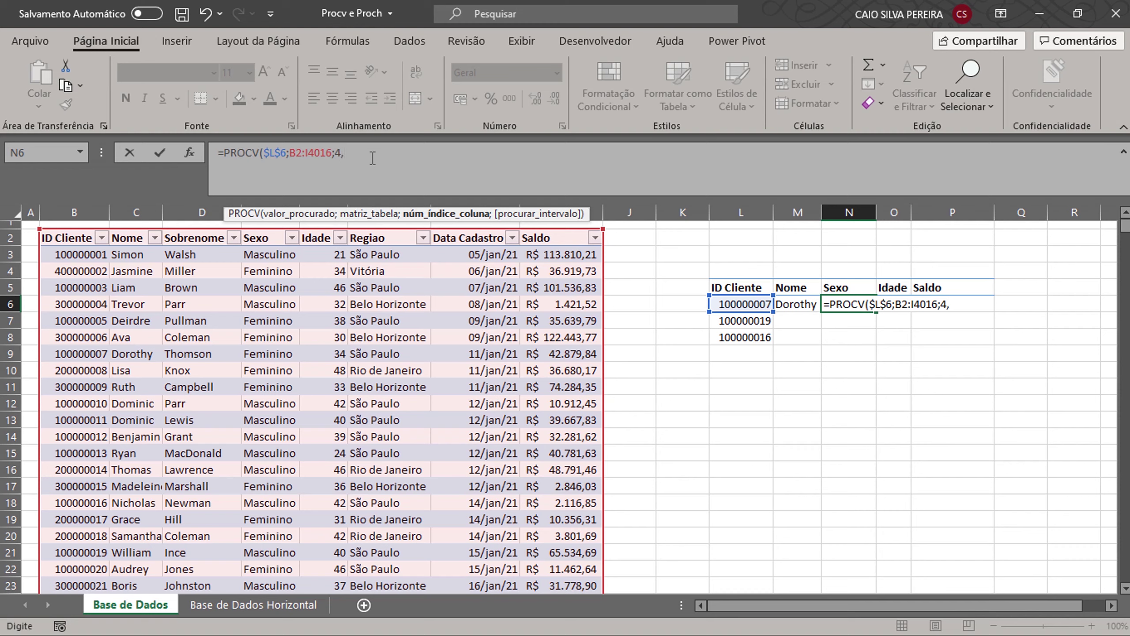
key(Return)
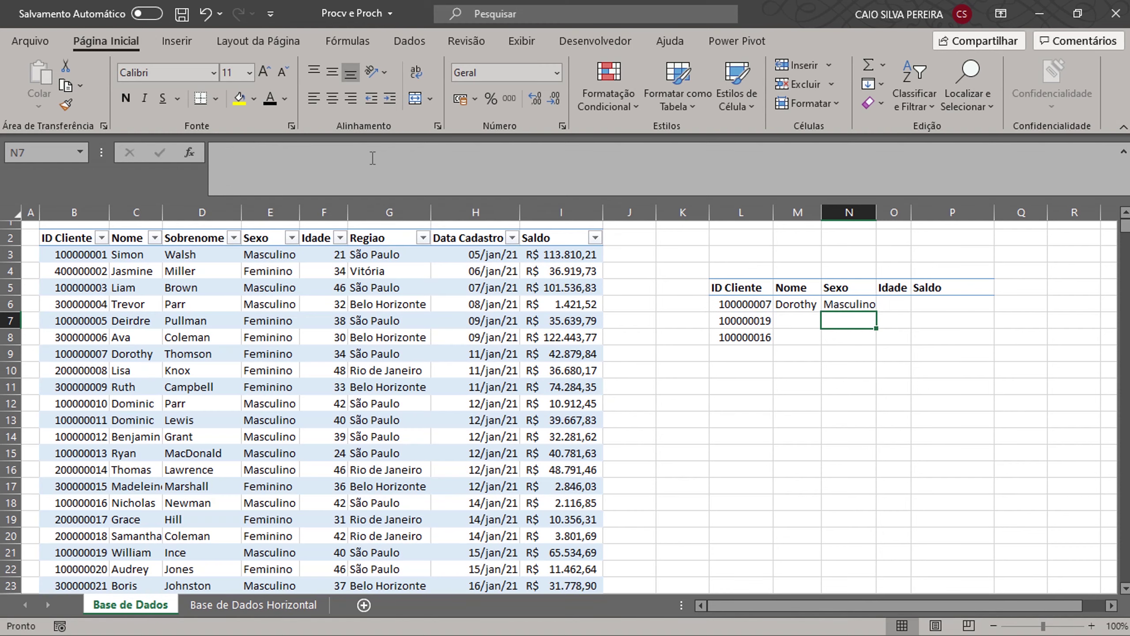
Lock the Sexo formula's table range as absolute in N6
key(Up)
click(304, 153)
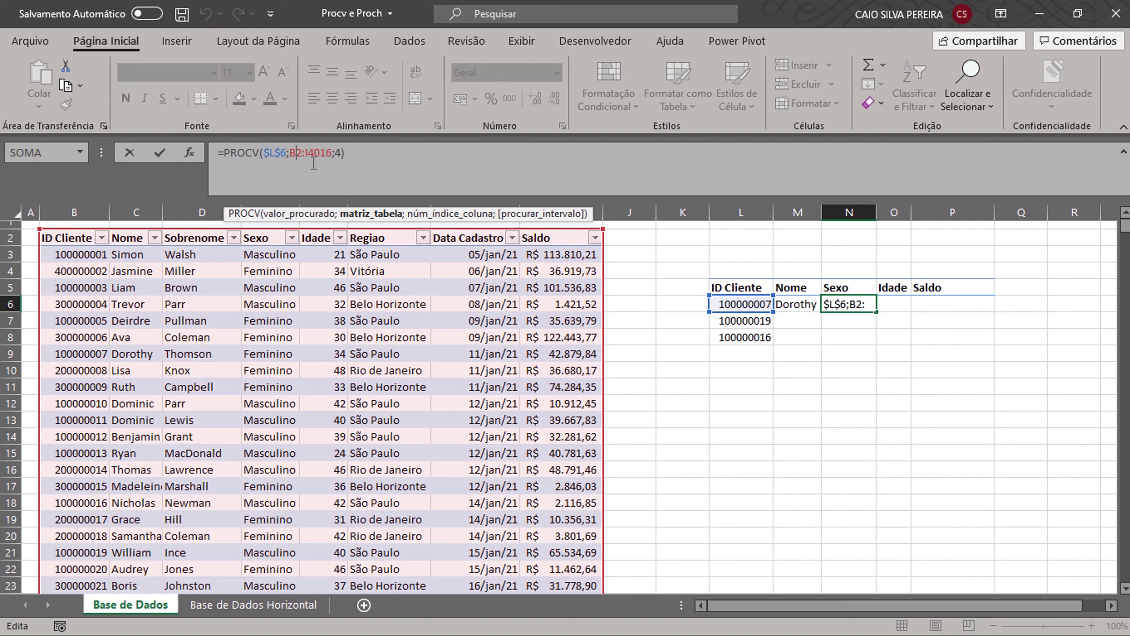
key(F4)
click(396, 153)
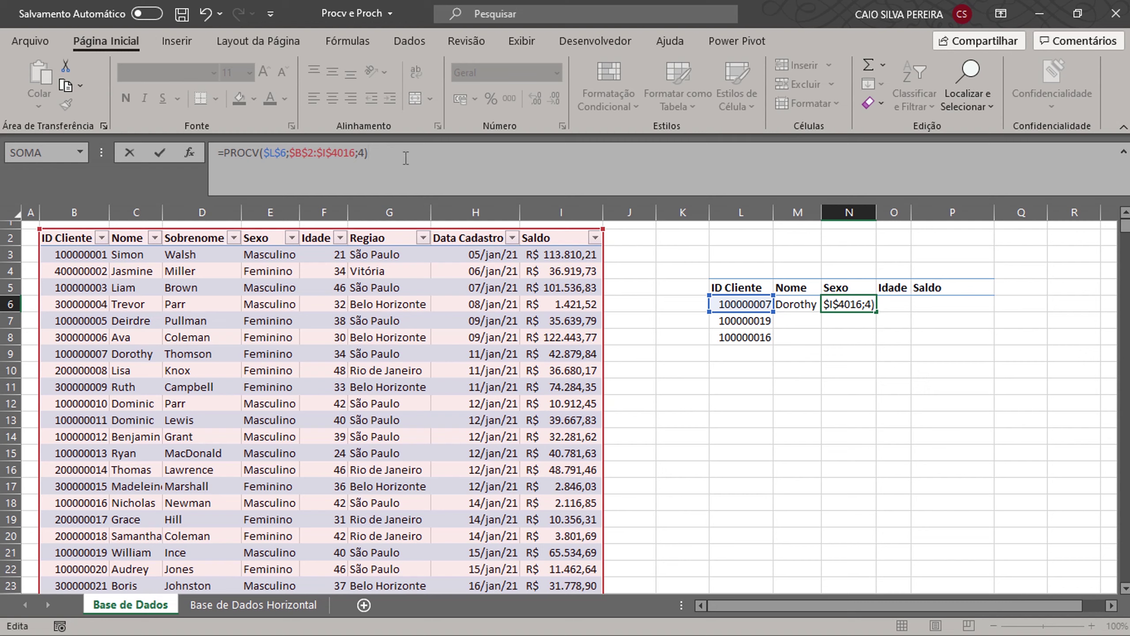
key(Return)
click(848, 304)
Copy the Sexo lookup across to Idade and Saldo, and autofit column O
drag(800, 307, 966, 307)
click(863, 305)
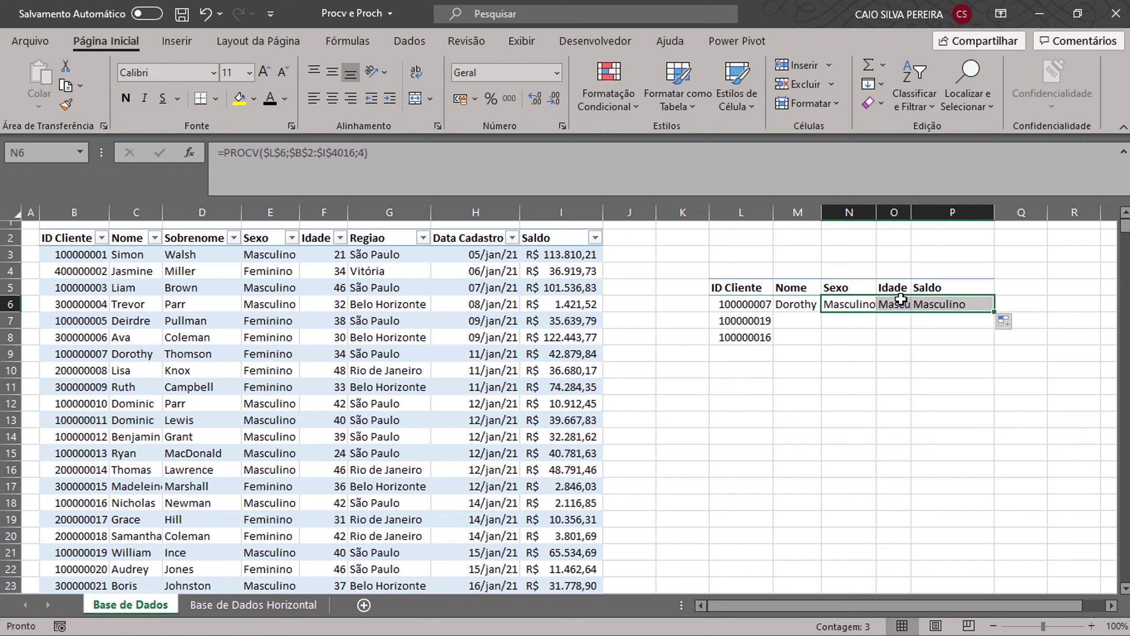
click(904, 304)
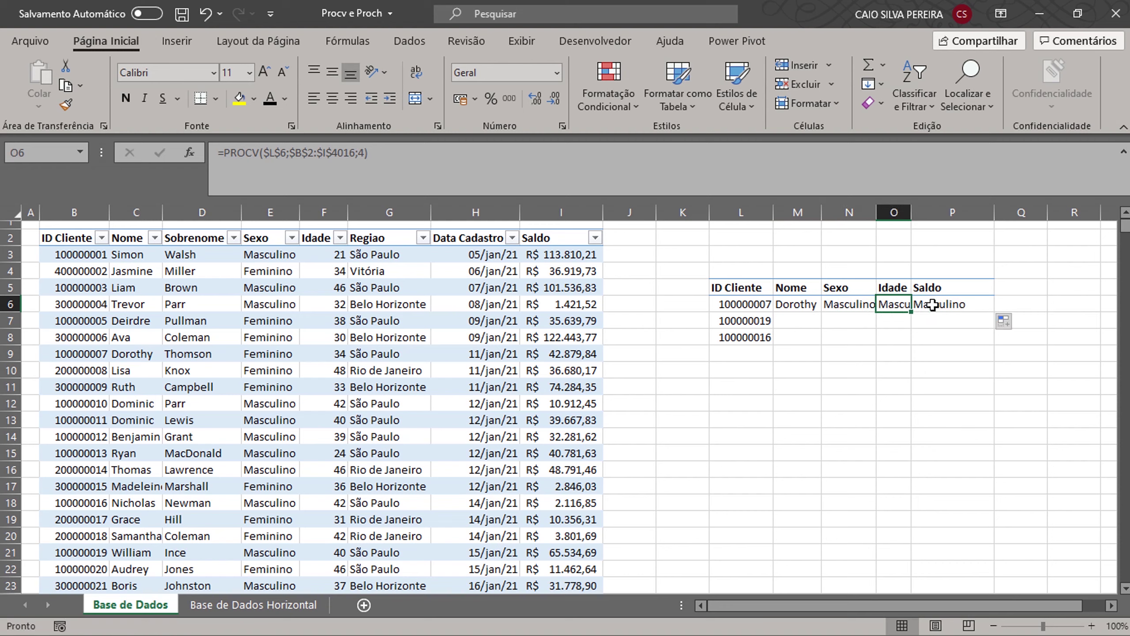
double_click(911, 213)
shift+click(966, 306)
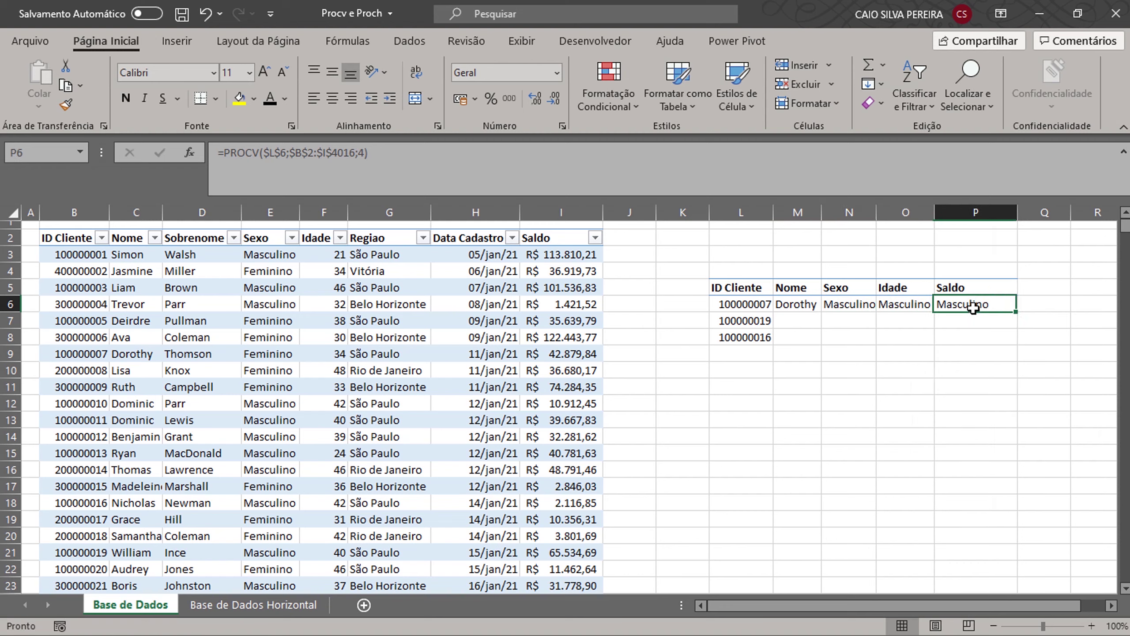
click(917, 309)
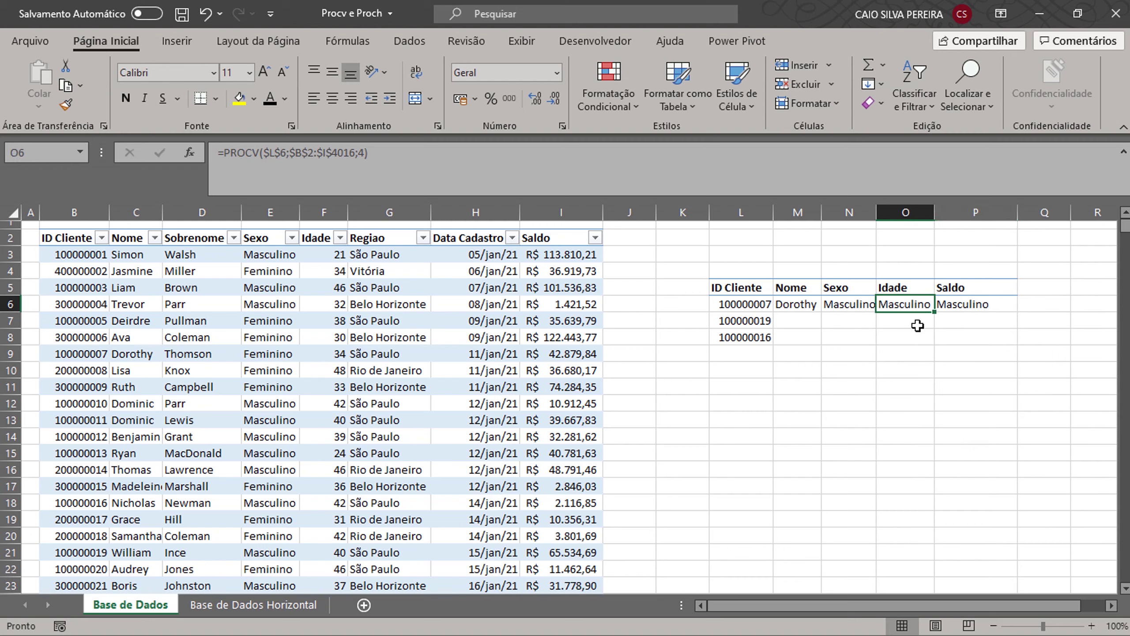
Change the Idade lookup to column 5 with exact match so O6 shows 34
click(363, 153)
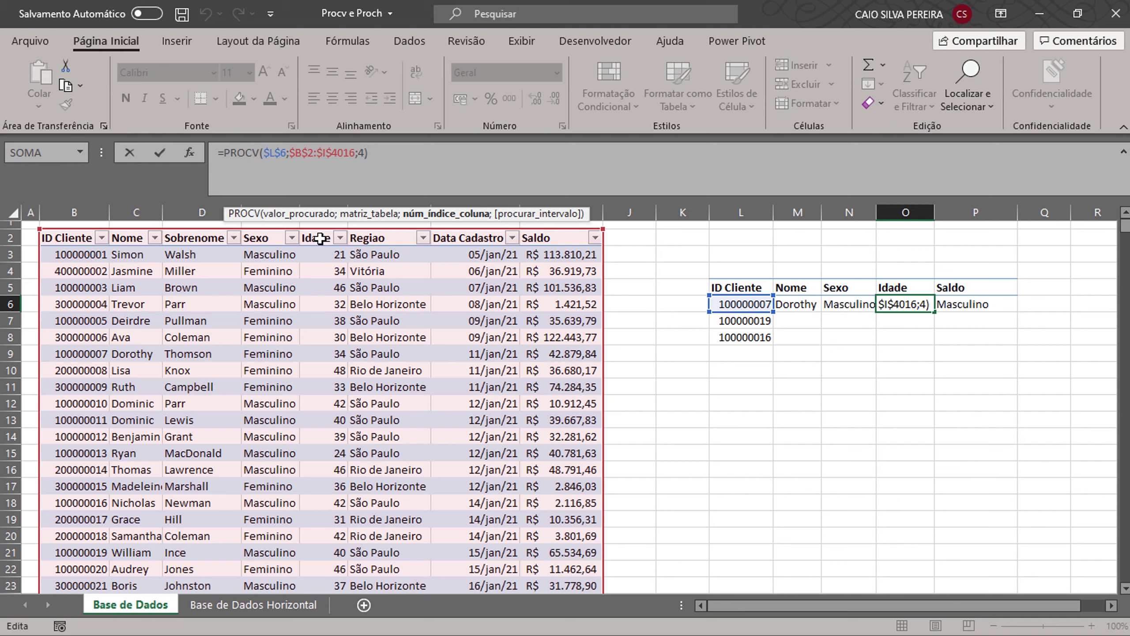
key(BackSpace)
text(5;0)
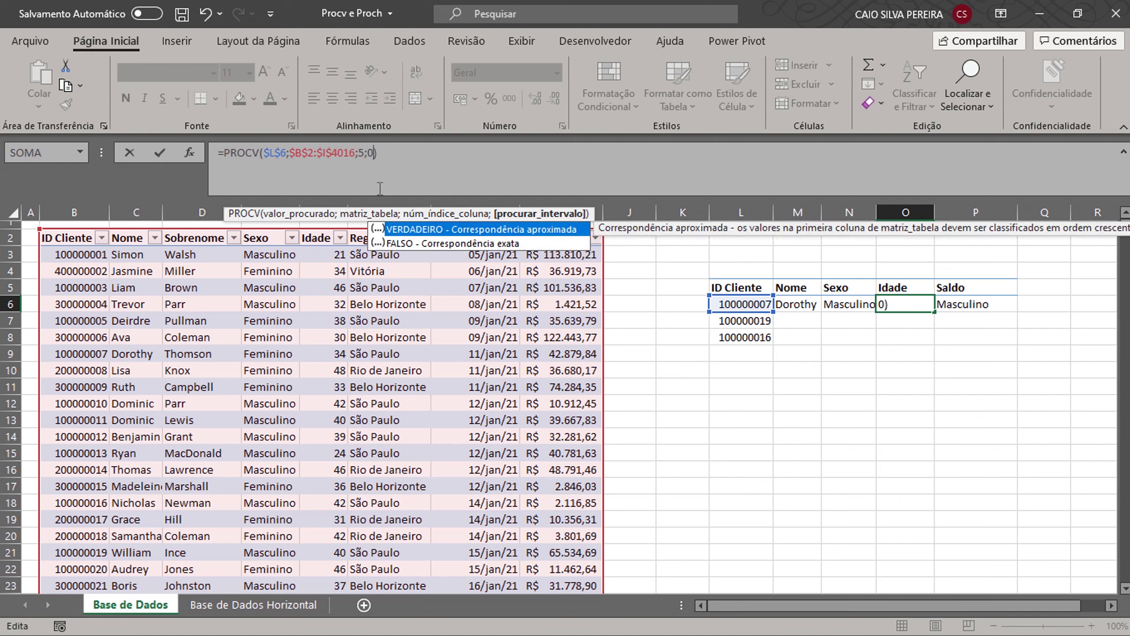
key(Tab)
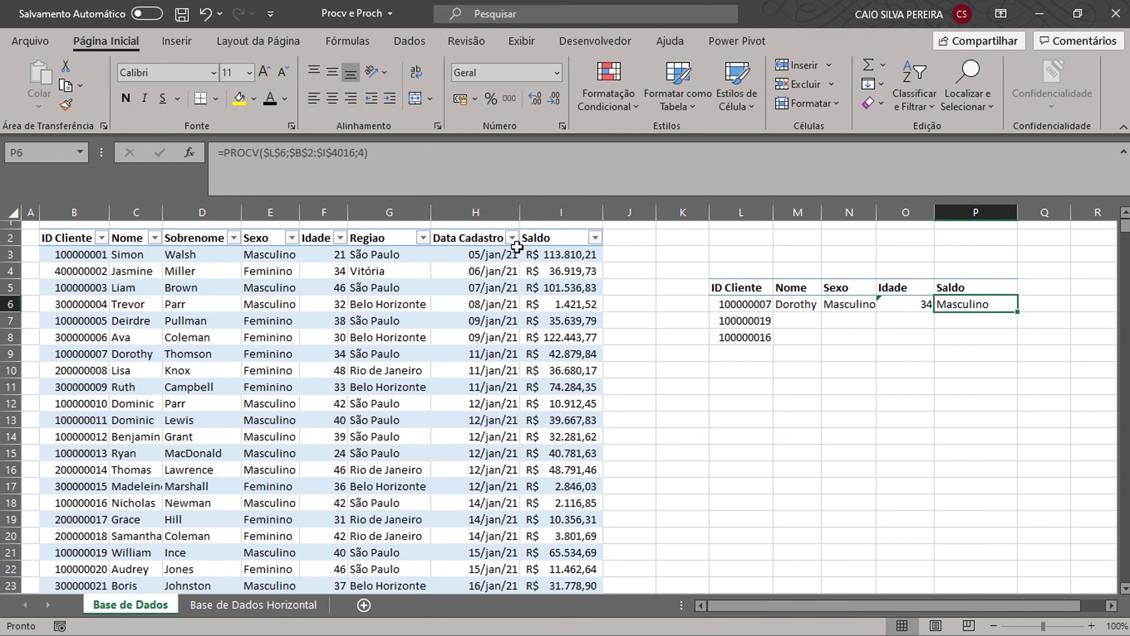
Change the Saldo lookup to column 8 with exact match so P6 shows 42879,84
click(368, 153)
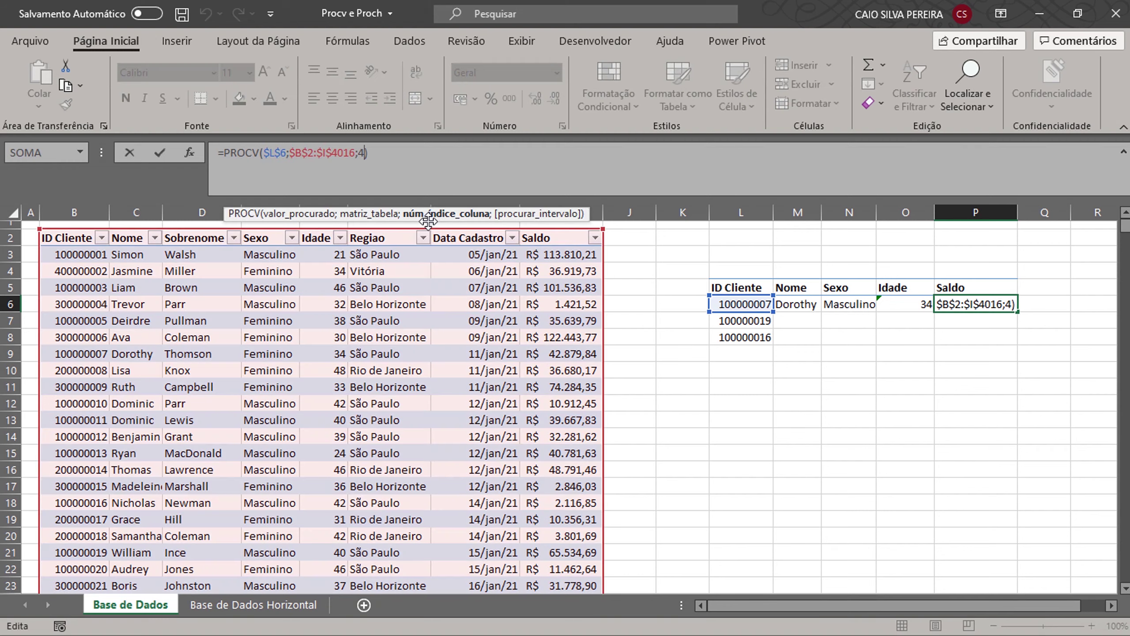
key(BackSpace)
text(8;0)
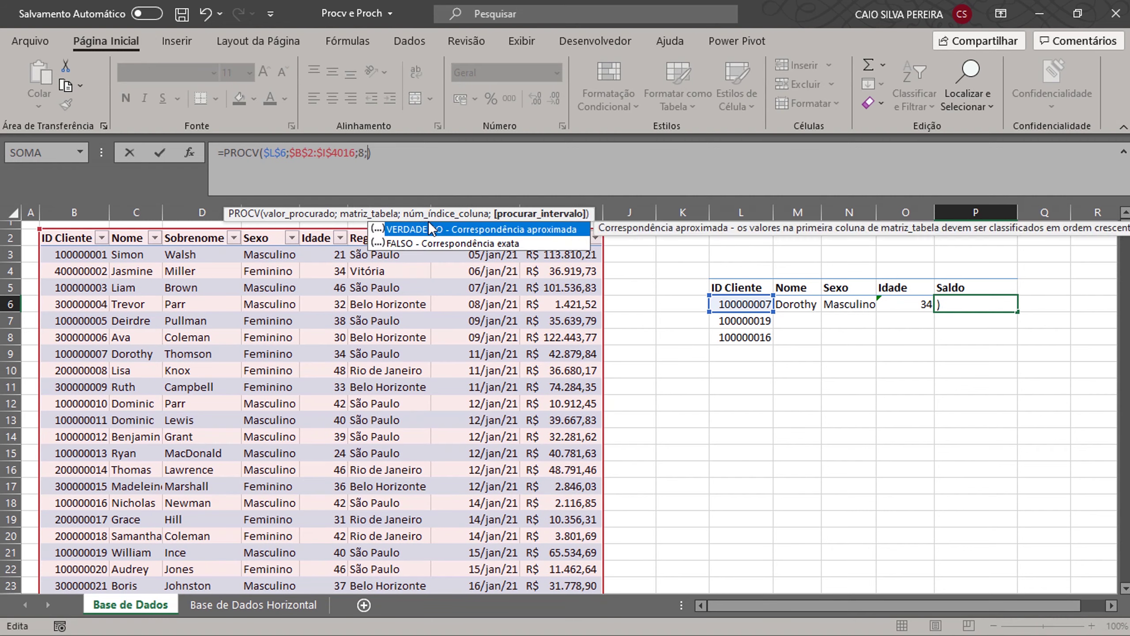
key(Return)
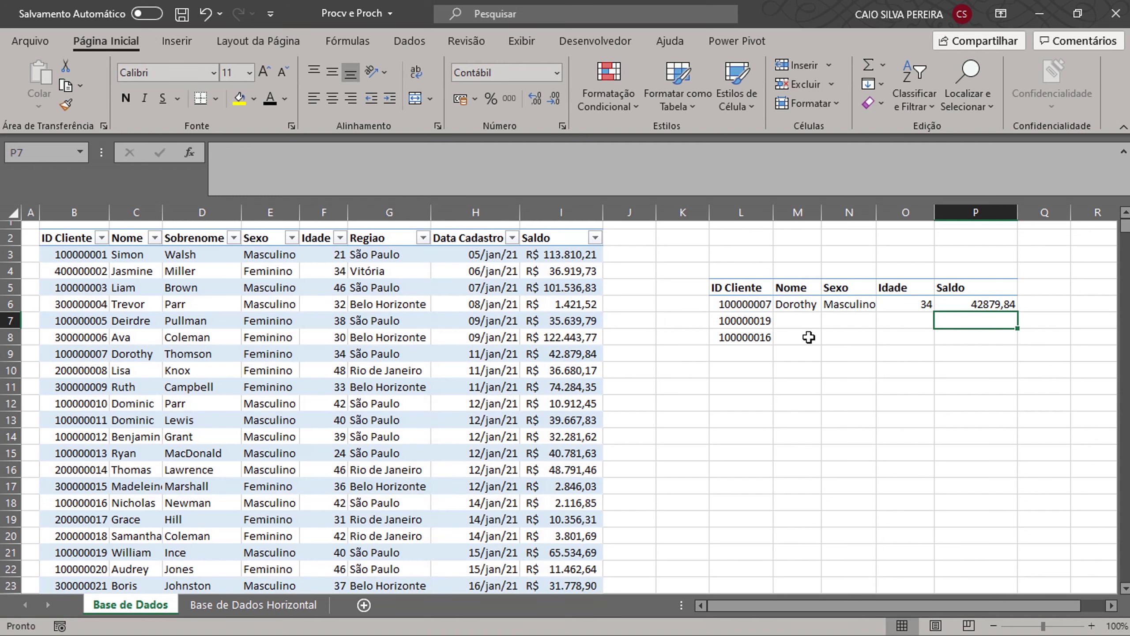
click(827, 306)
Fix N6's Sexo PROCV by replacing the stray comma with ;0 for an exact match, returning Feminino
click(367, 153)
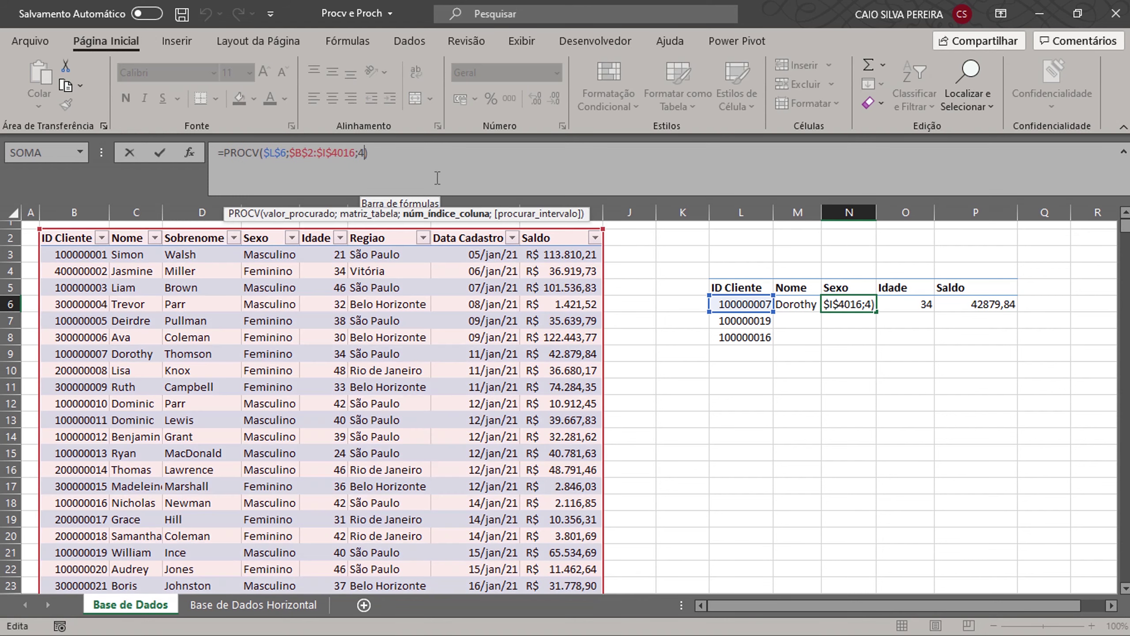
text(,)
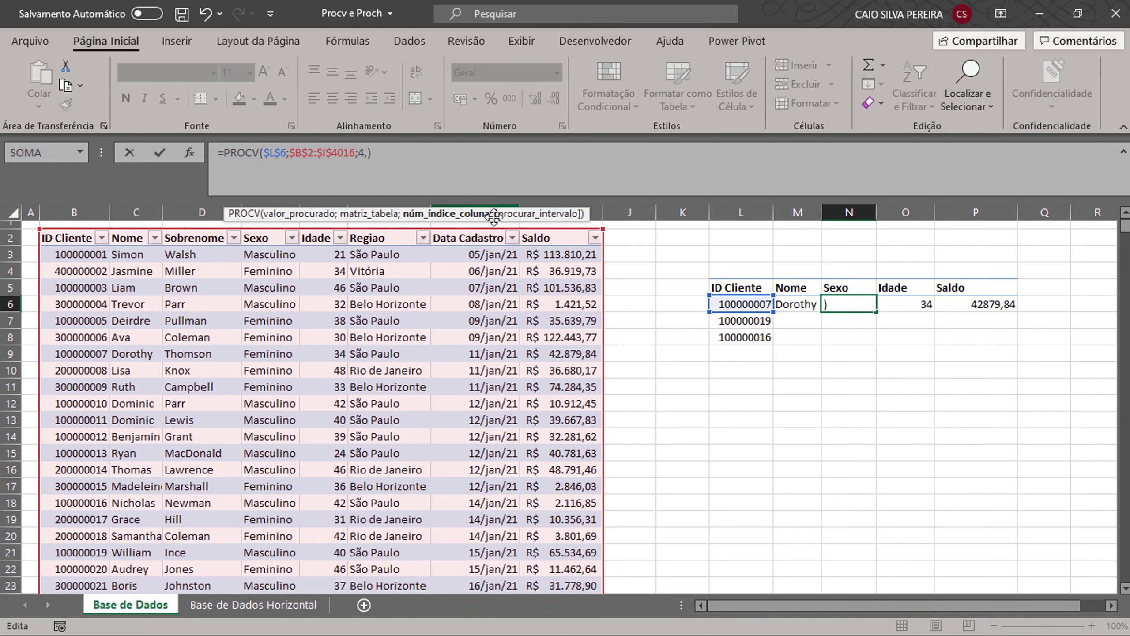
key(BackSpace)
text(;0)
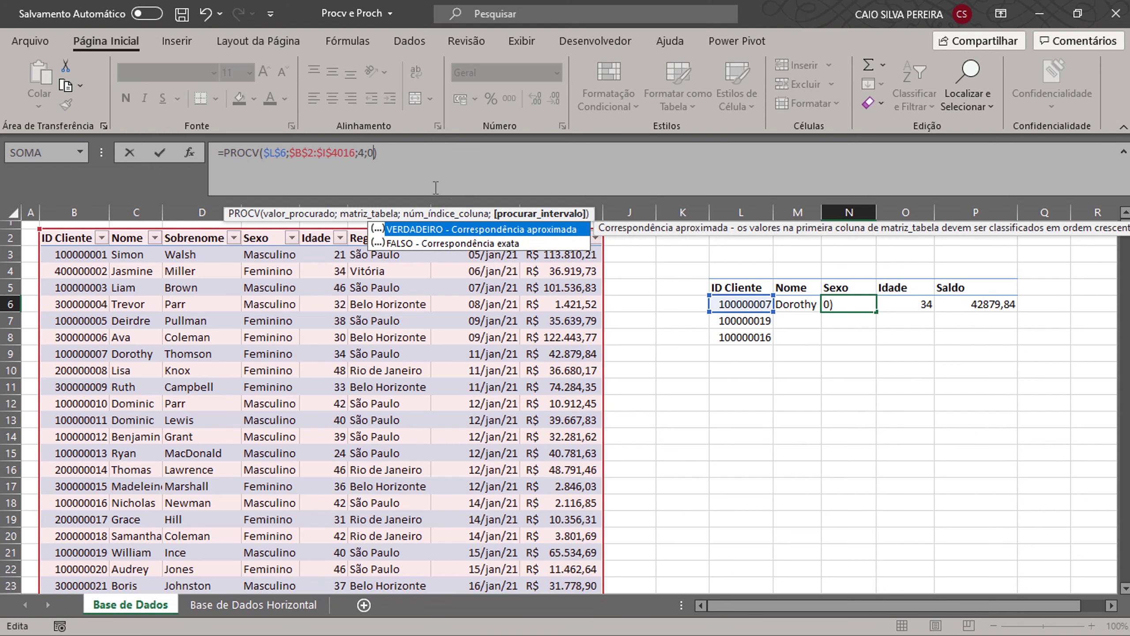
key(Return)
Try other client IDs from L6's dropdown list and check the Sexo formula result
click(772, 309)
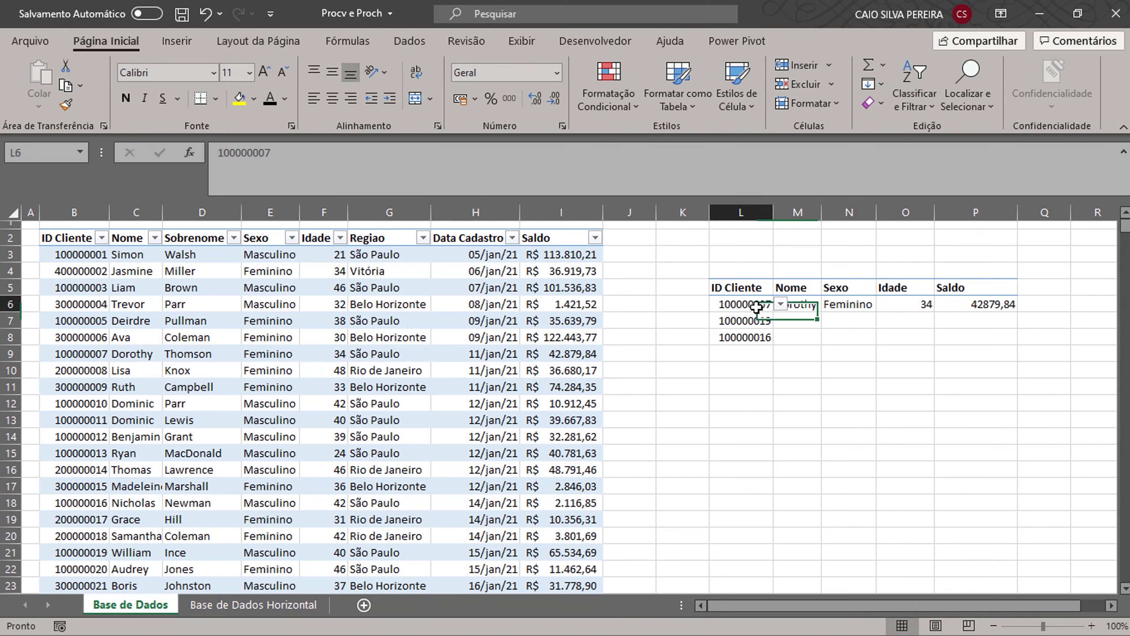
click(780, 304)
click(749, 386)
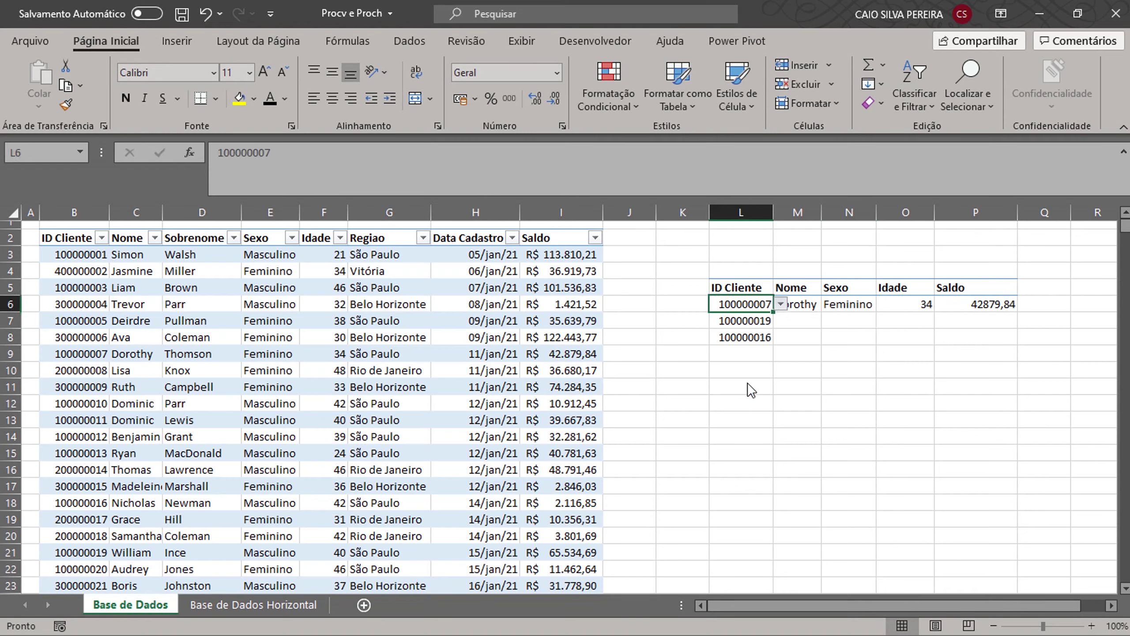
click(781, 305)
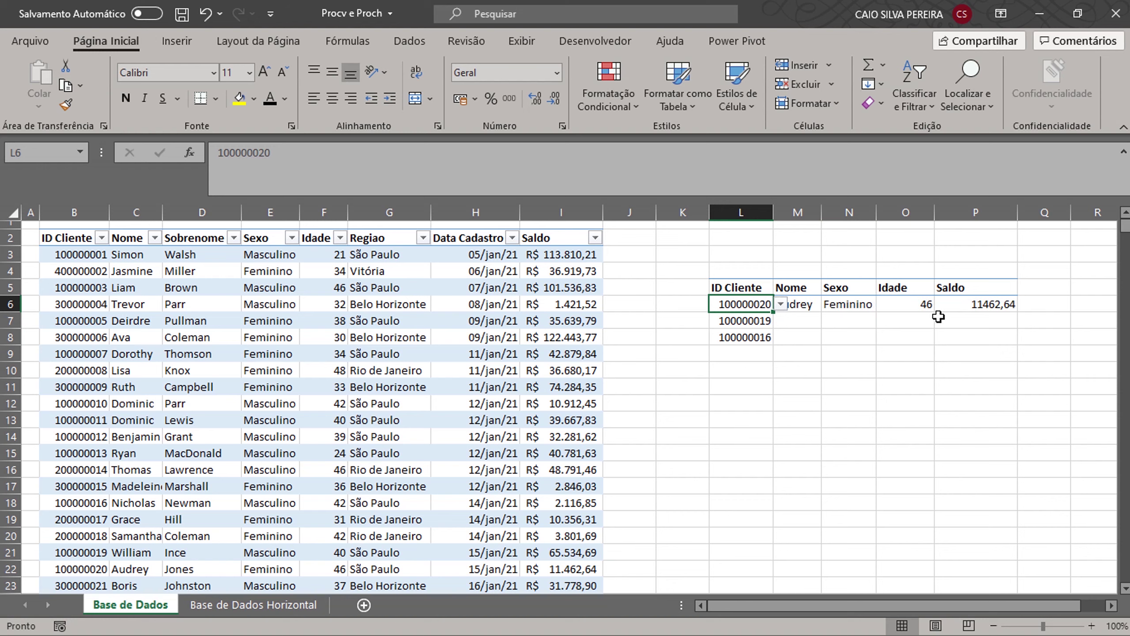
click(847, 307)
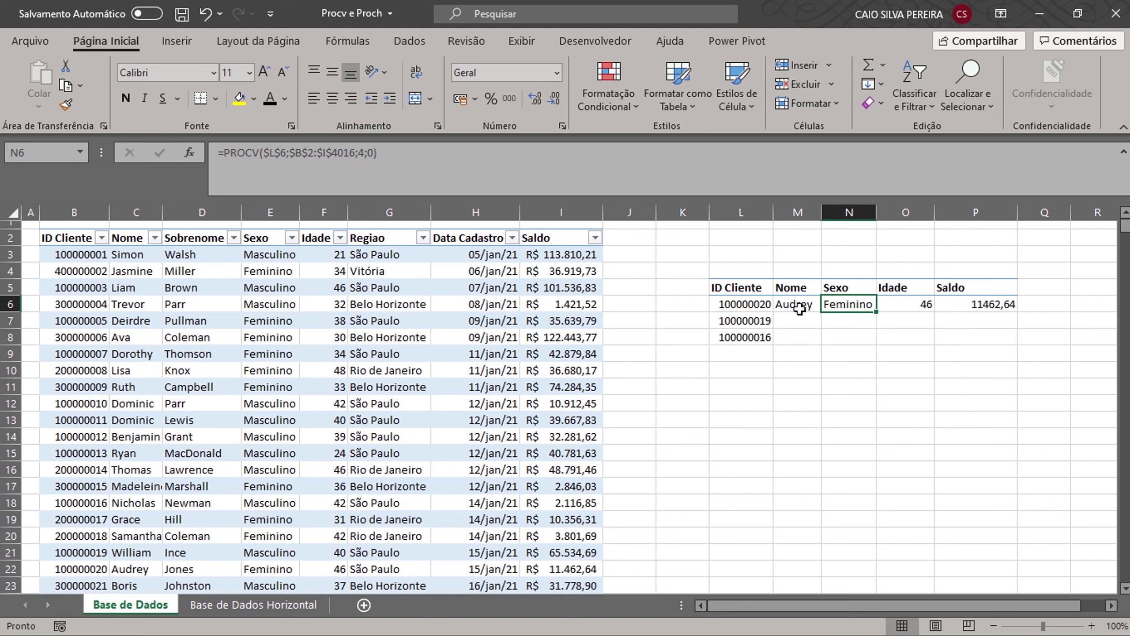
click(977, 324)
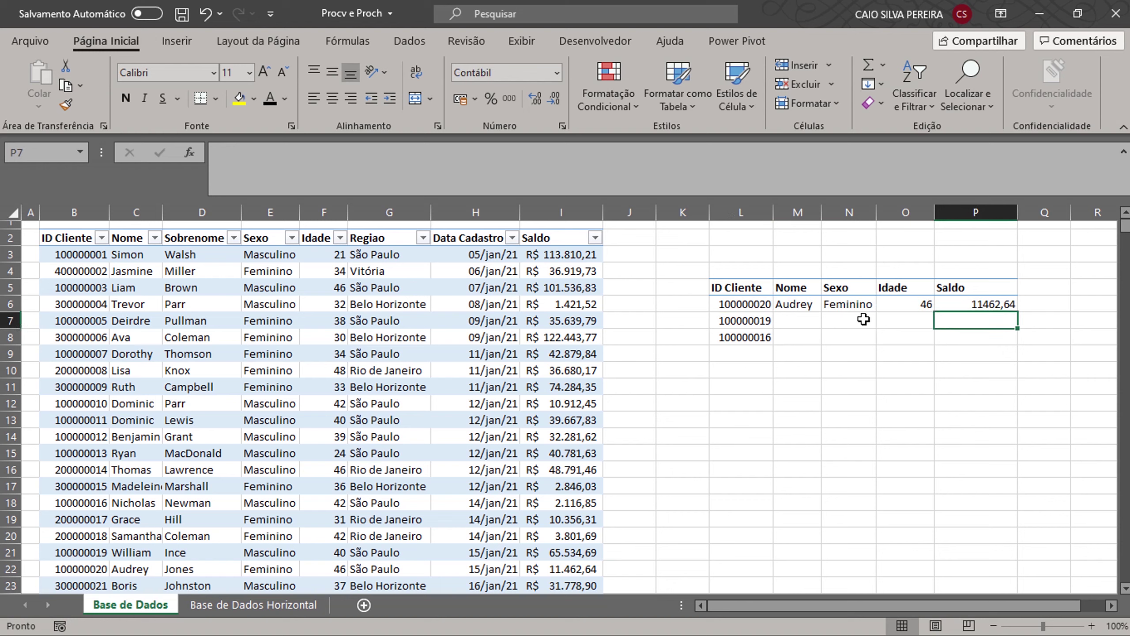
click(759, 307)
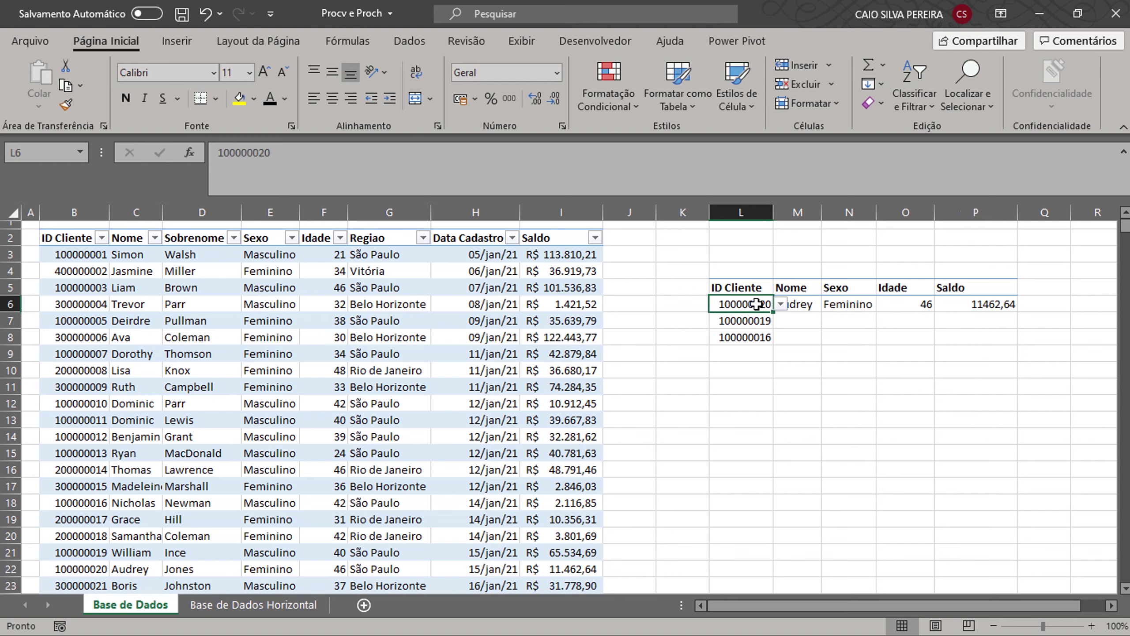
click(780, 304)
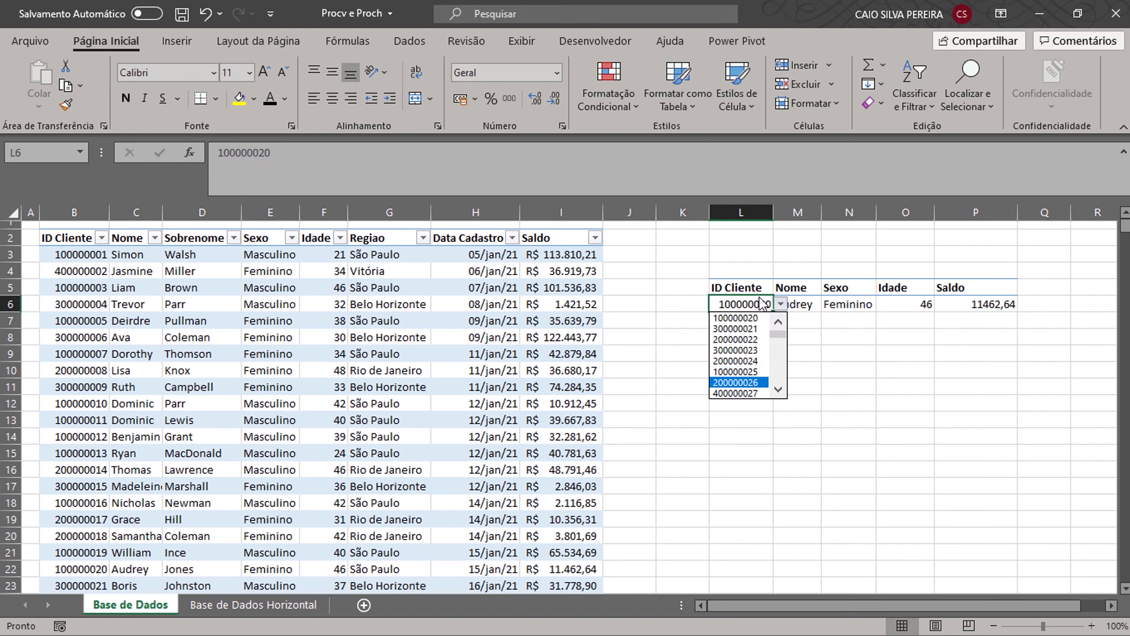
click(757, 302)
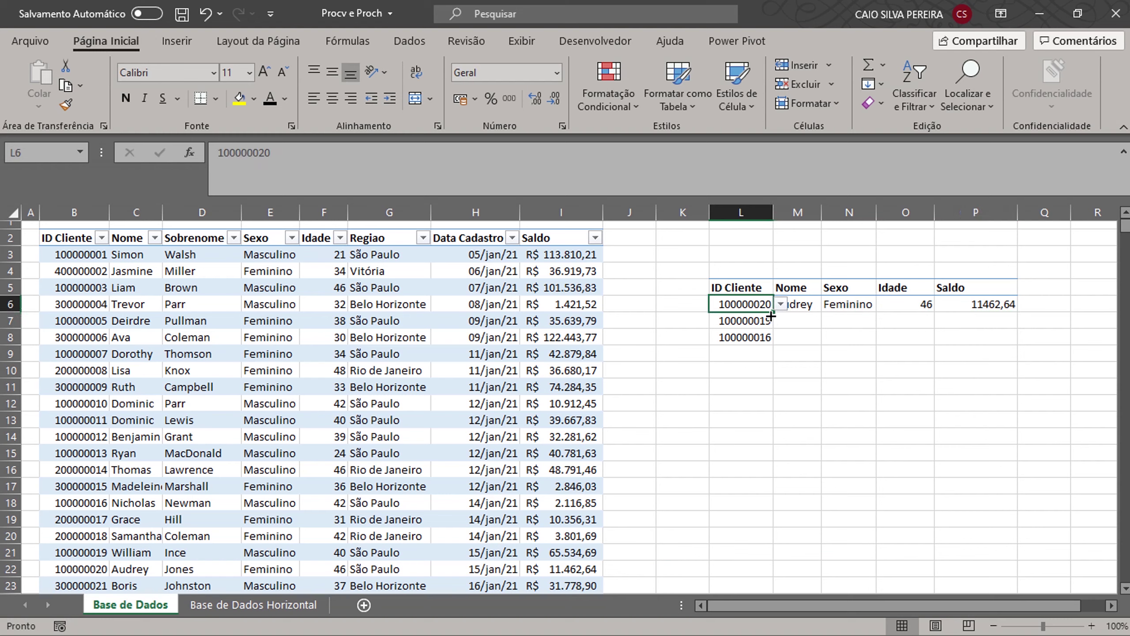
Enter client ID 100000001 in L6, then move to the Base de Dados Horizontal sheet
key(Delete)
text(100000)
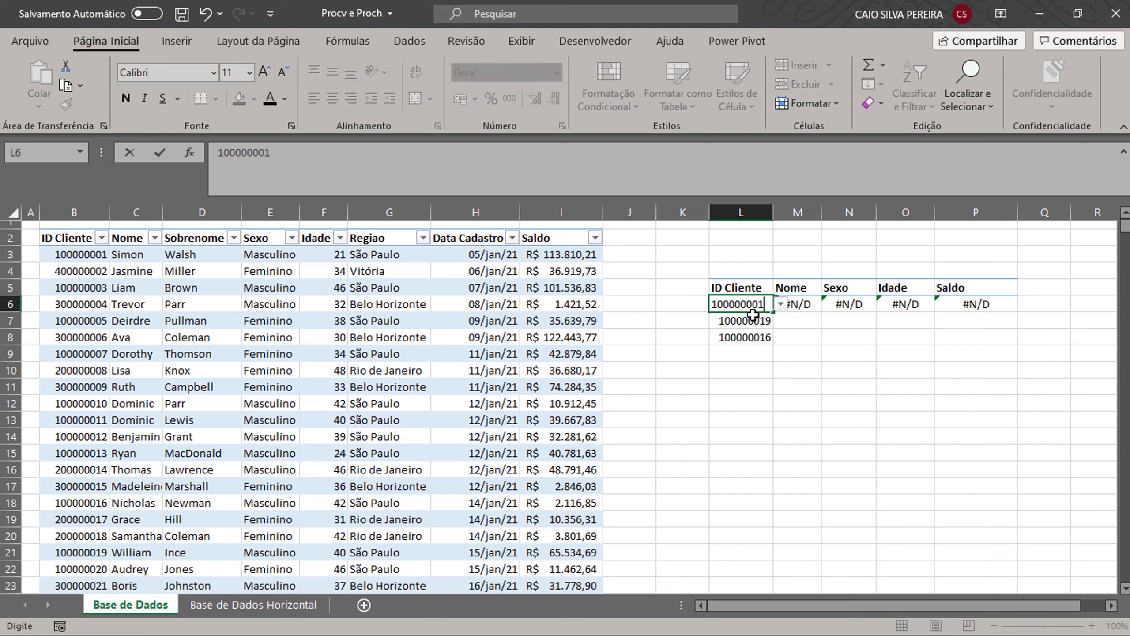
key(Return)
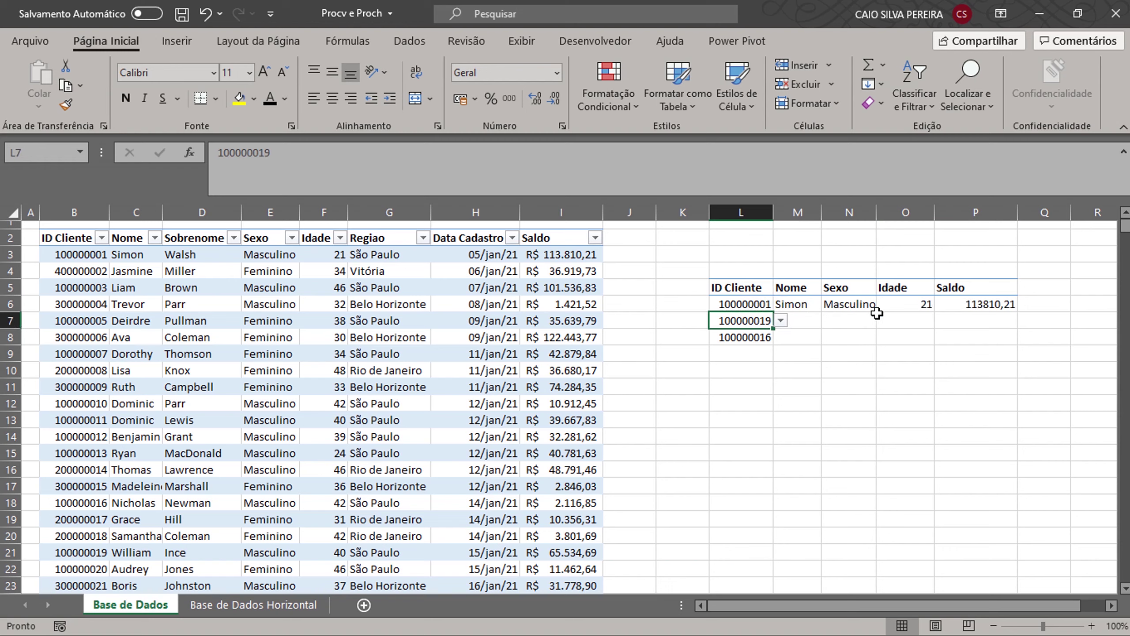
click(758, 304)
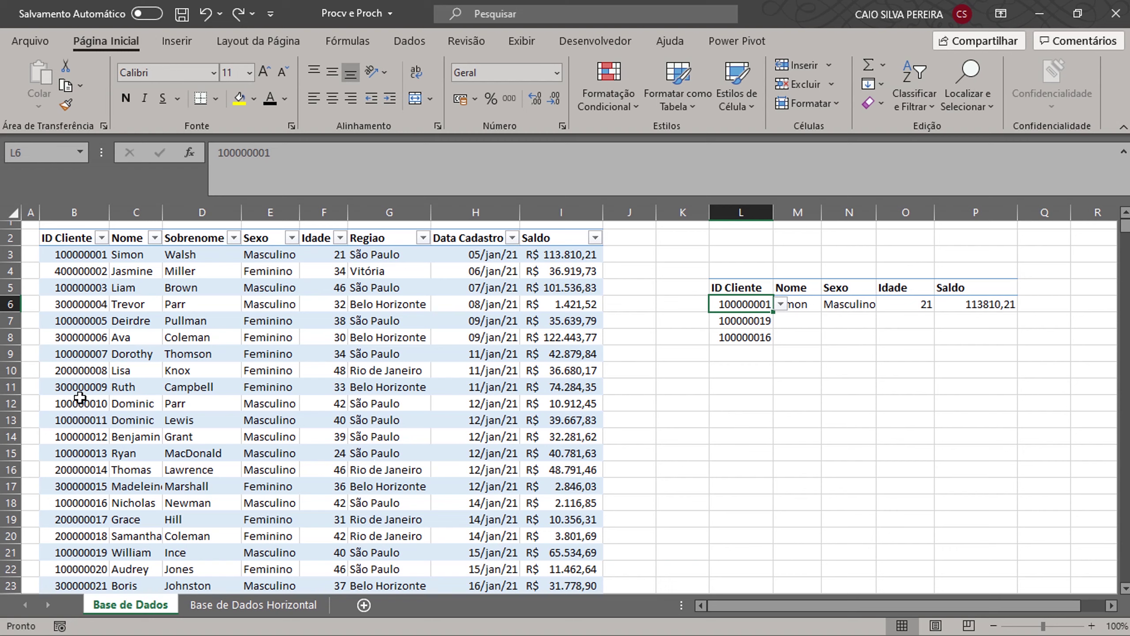
click(93, 436)
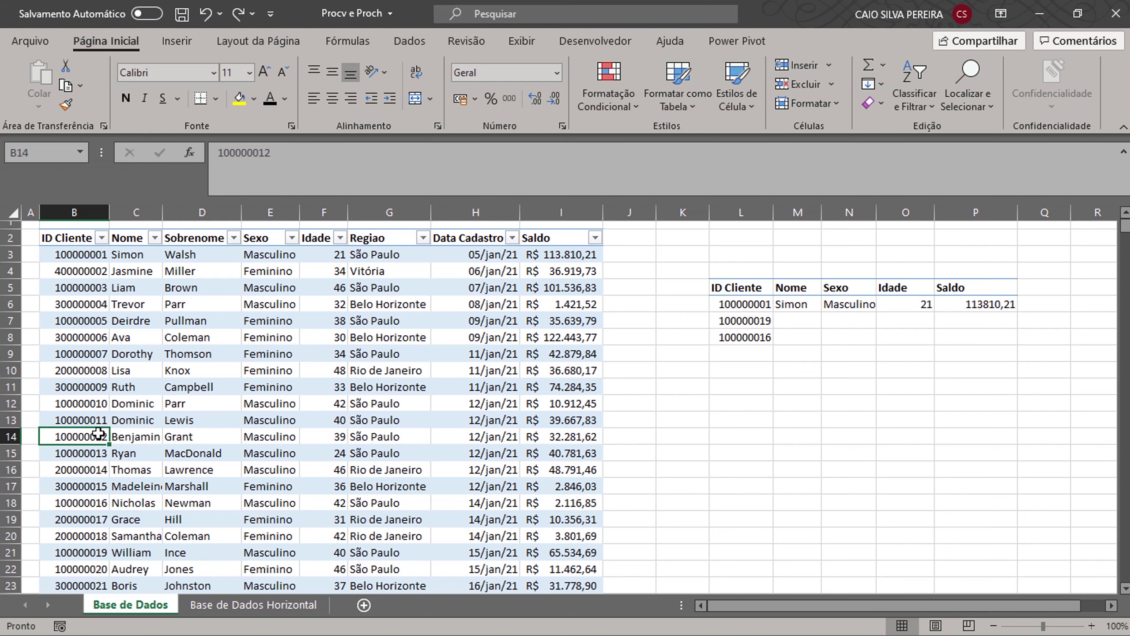
key(ctrl+Page_Down)
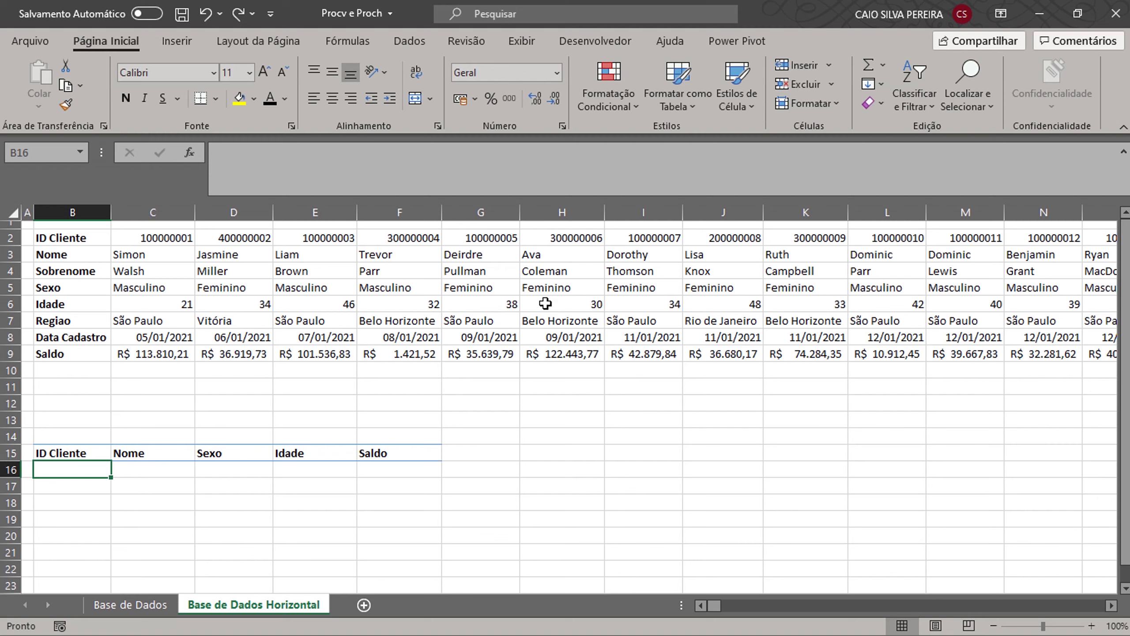
Check the horizontal data's last column, return to the first columns, and select C16 under Nome
click(490, 304)
key(ctrl+Right)
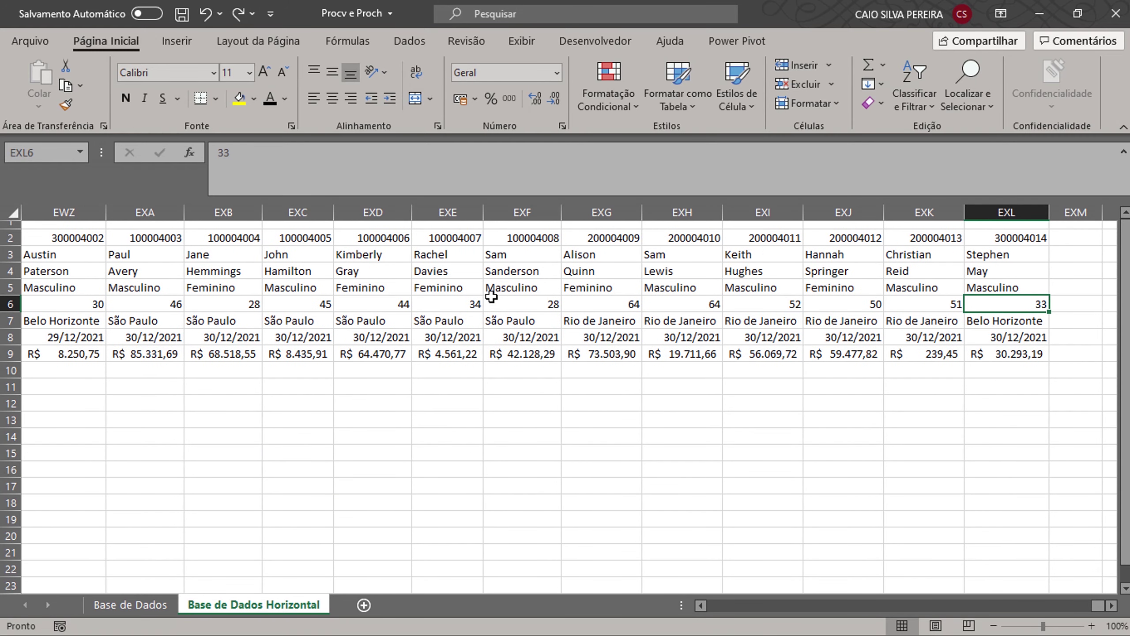
key(ctrl+Left)
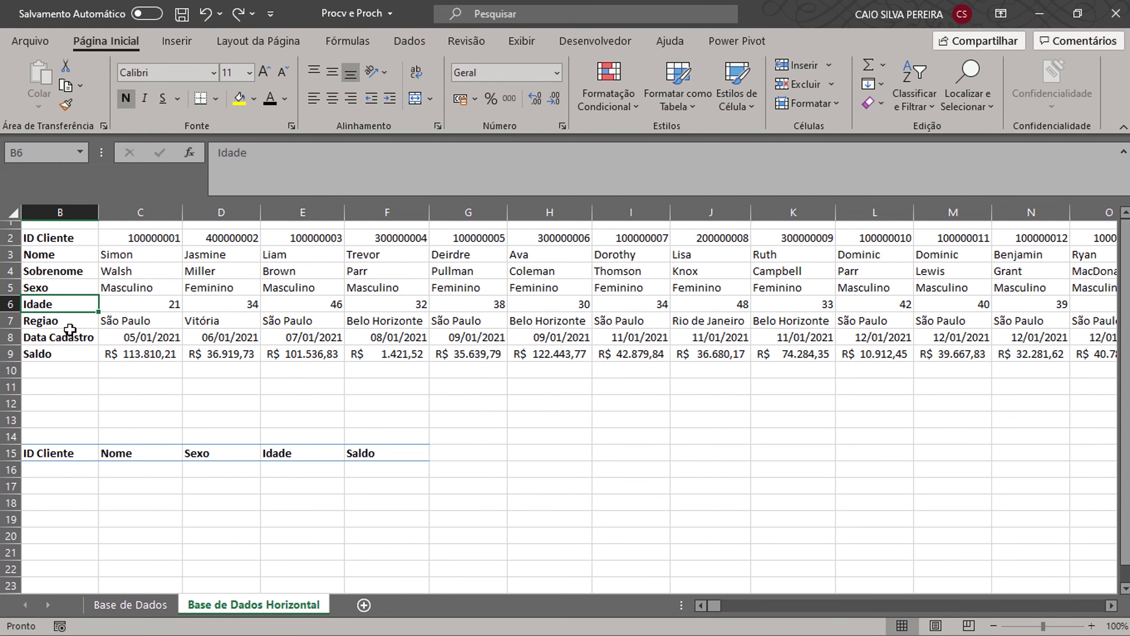
key(Left)
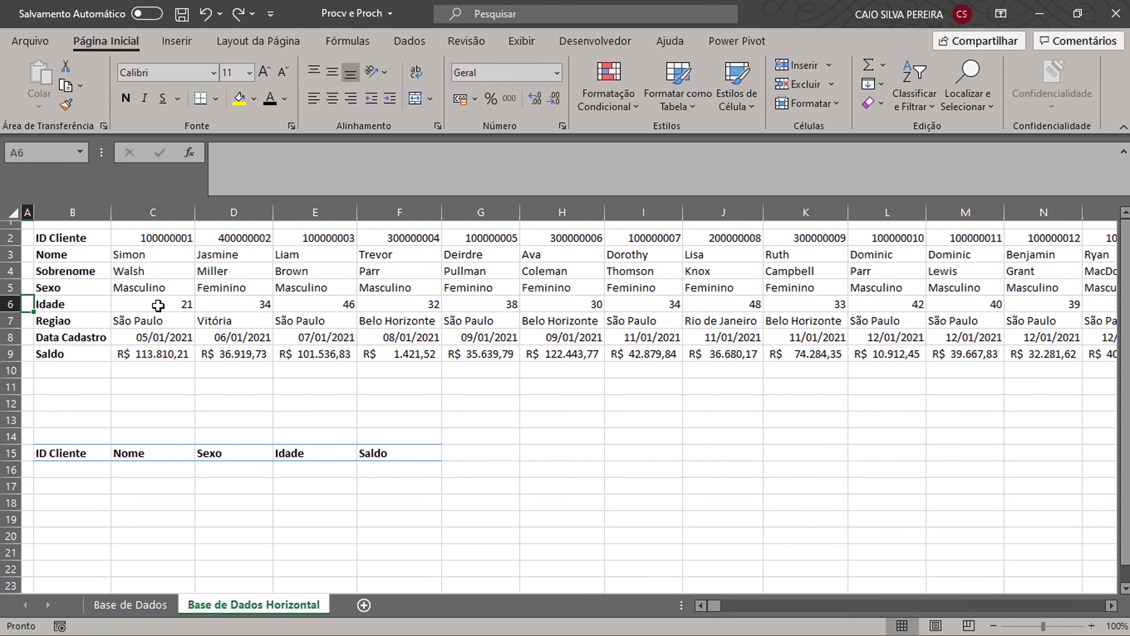
click(151, 470)
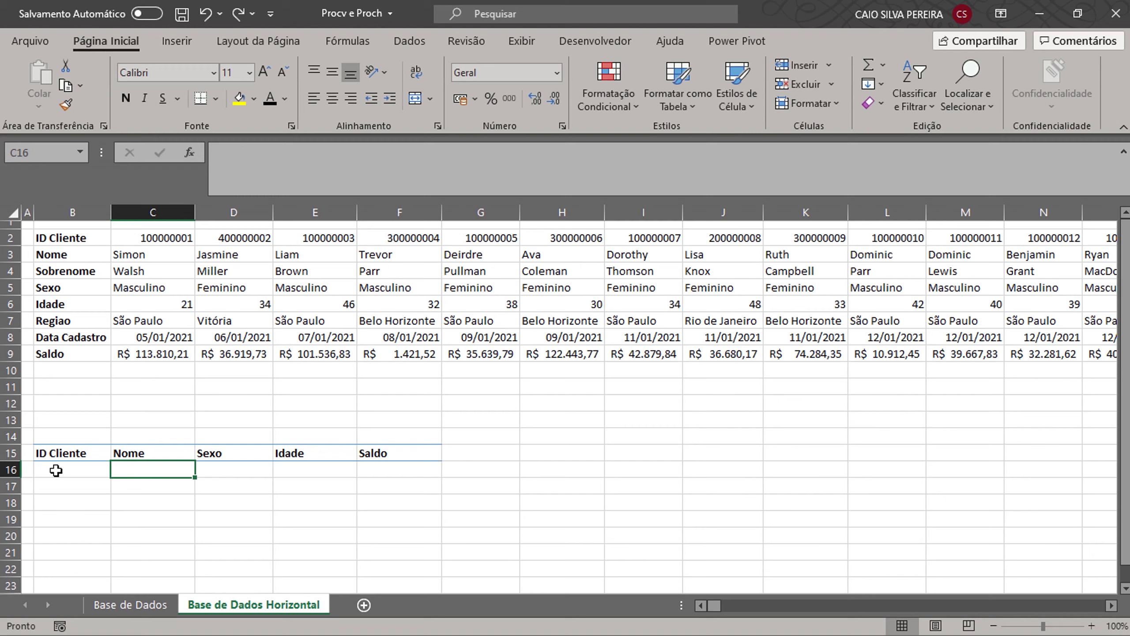
Start a PROCH formula in C16 using the absolute lookup value $B$16
text(=proc)
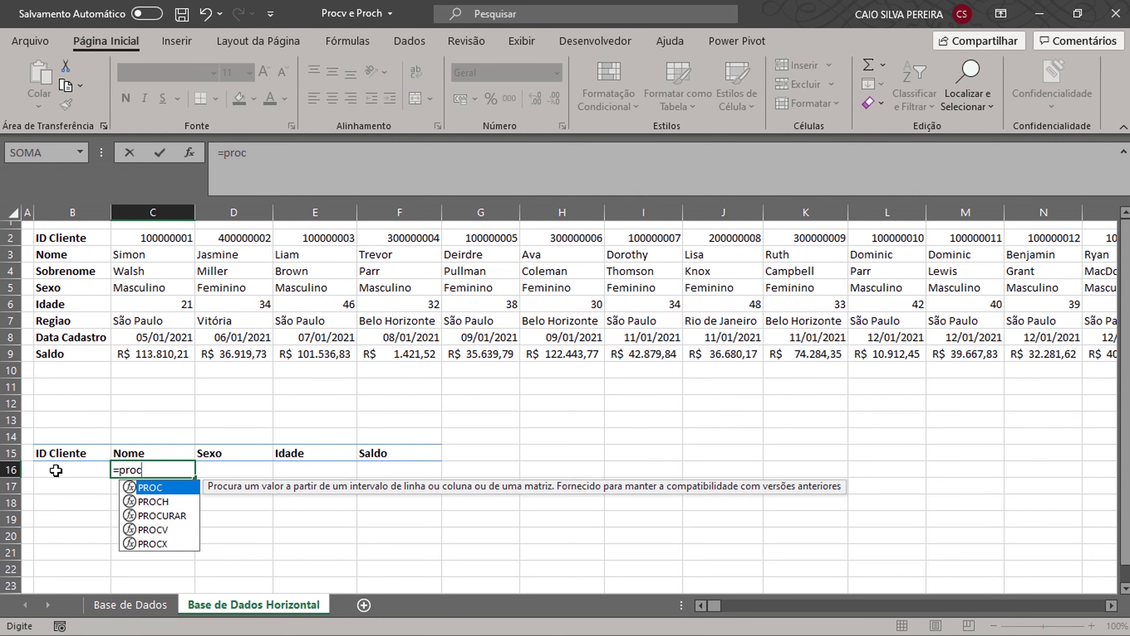
text(h)
key(Tab)
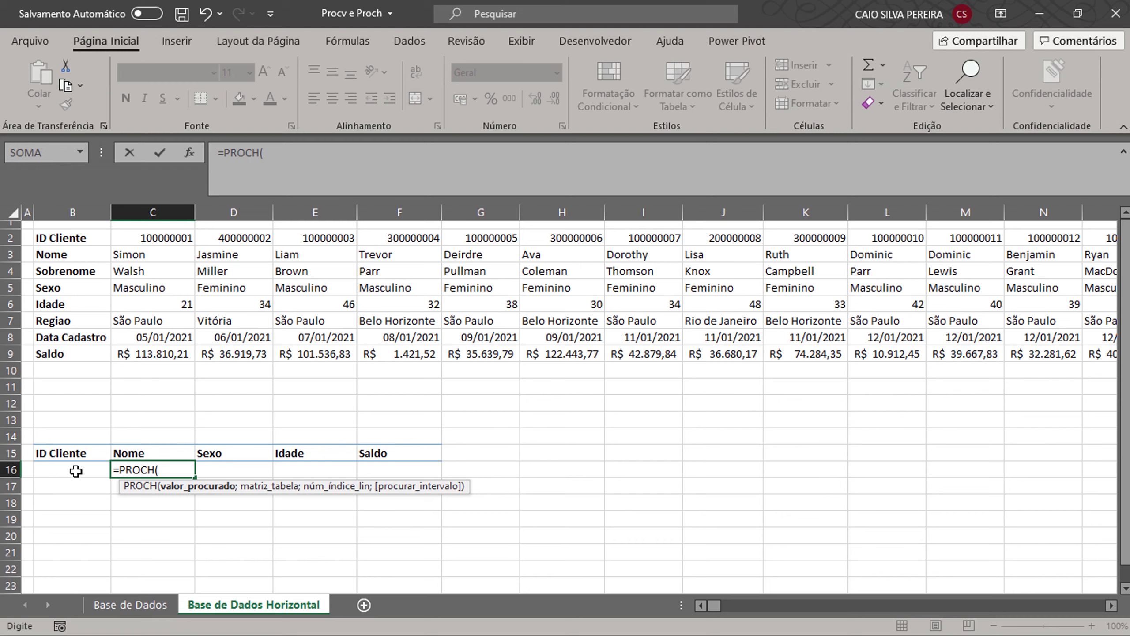
click(76, 471)
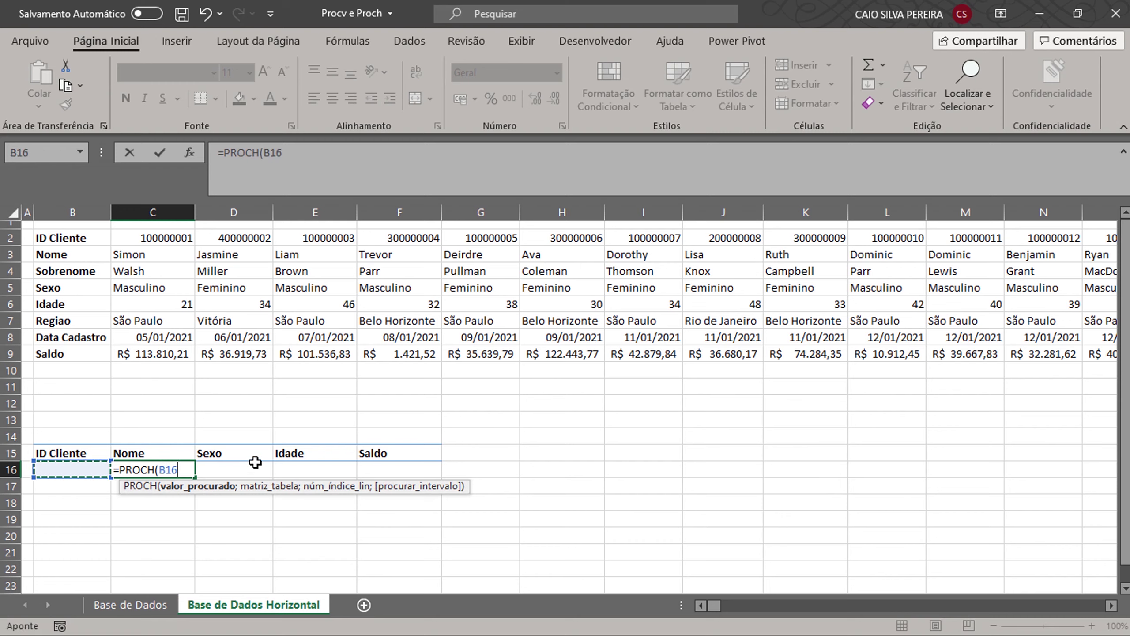
key(F4)
text($B$16;)
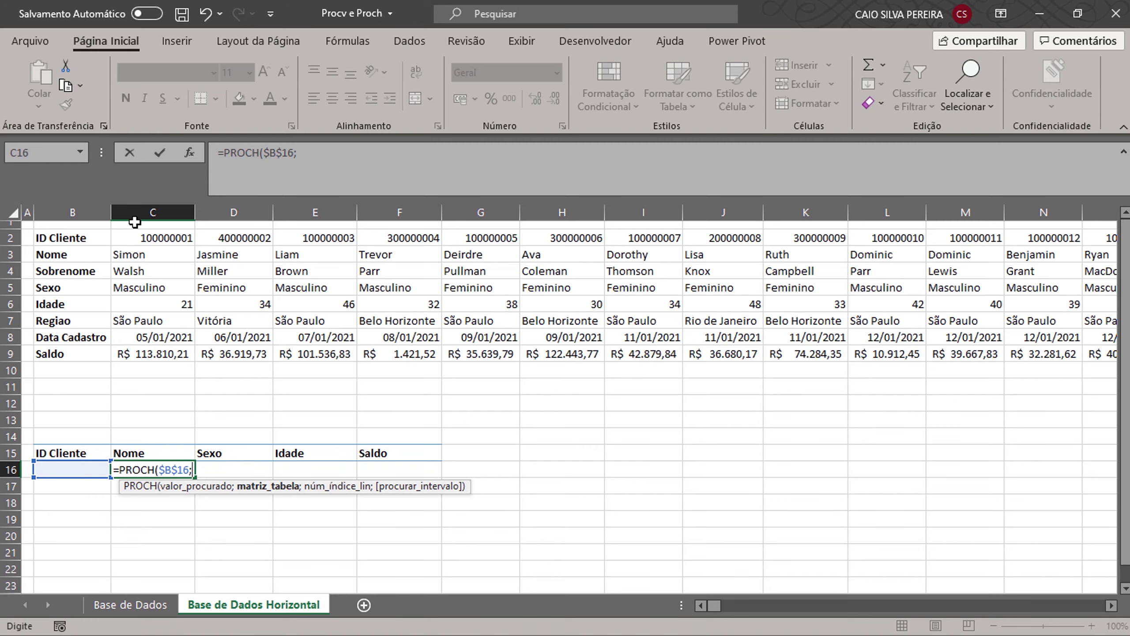
Set the PROCH table range to the absolute block $B$2:$EXL$9
click(94, 234)
key(ctrl+shift+Down)
key(ctrl+shift+Right)
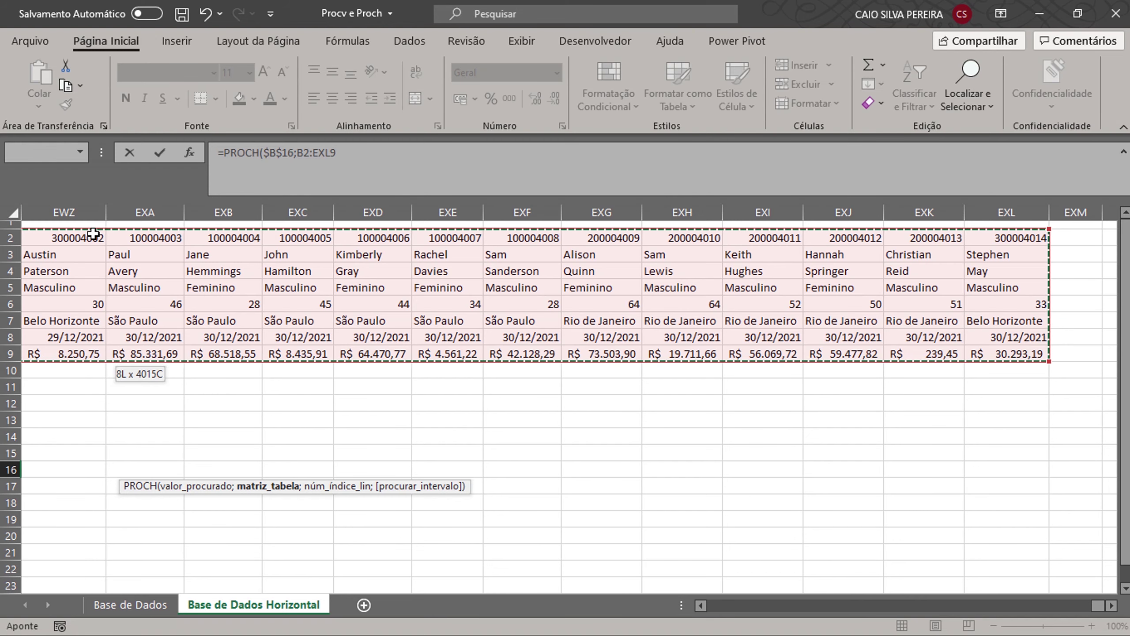
click(306, 153)
key(F4)
click(329, 153)
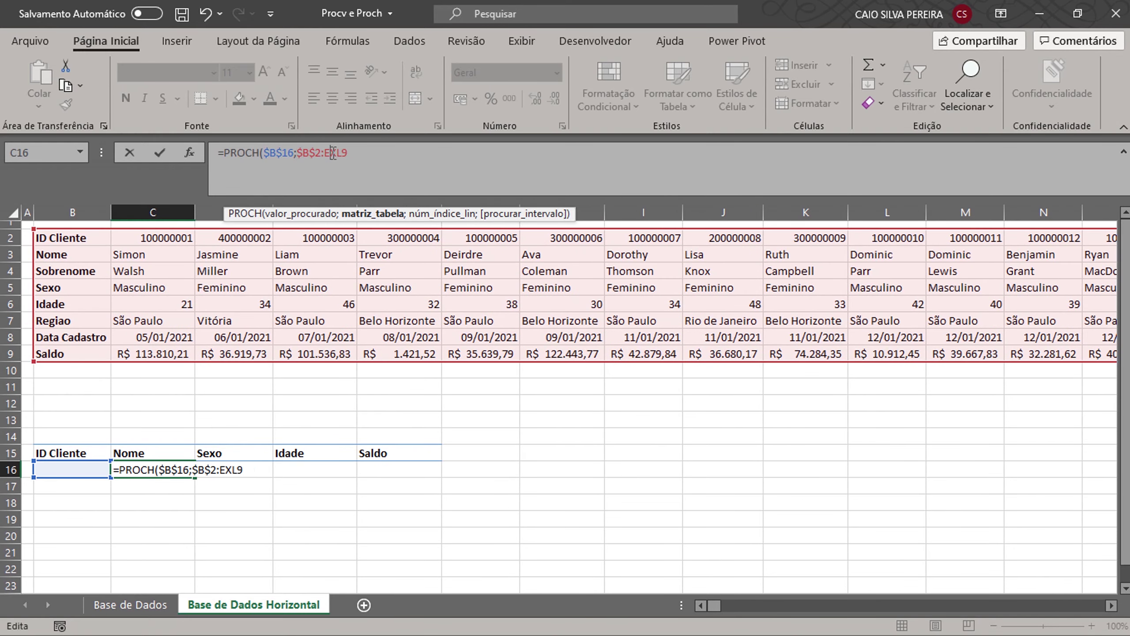
key(F4)
click(373, 155)
Finish with row index 2 and exact match, giving =PROCH($B$16;$B$2:$EXL$9;2;0), showing #N/D
text(;2)
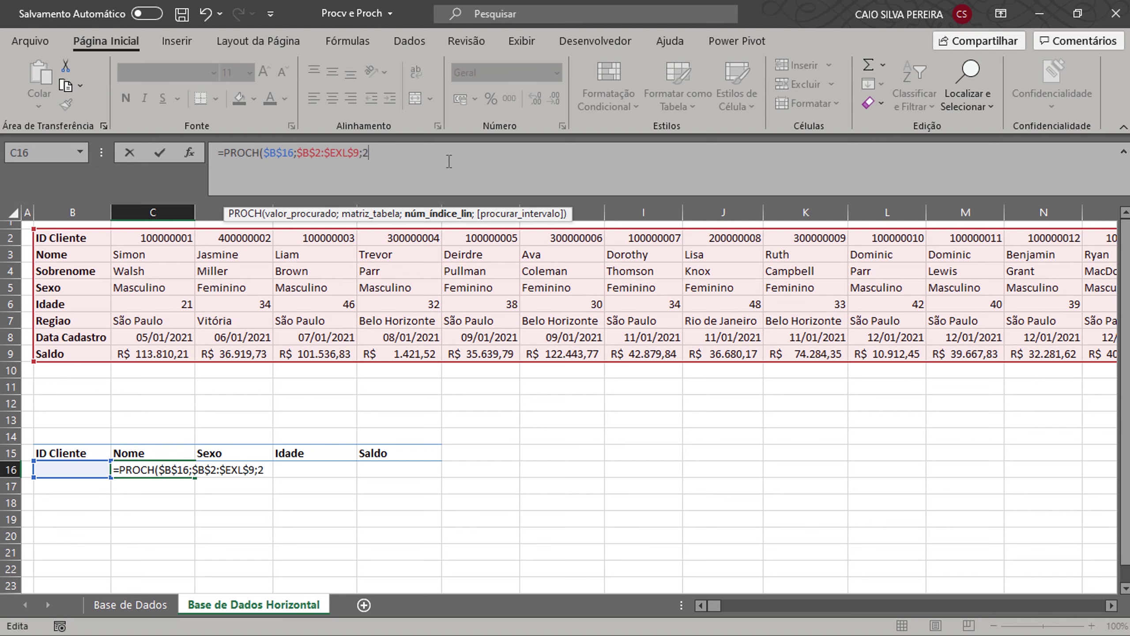
text(;0)
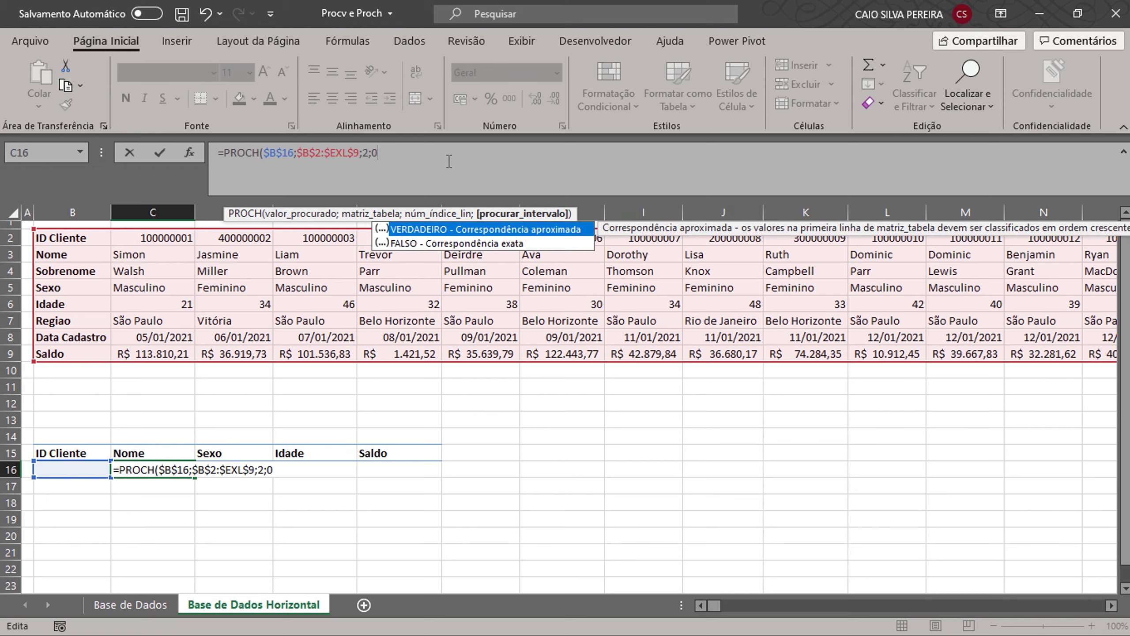
text())
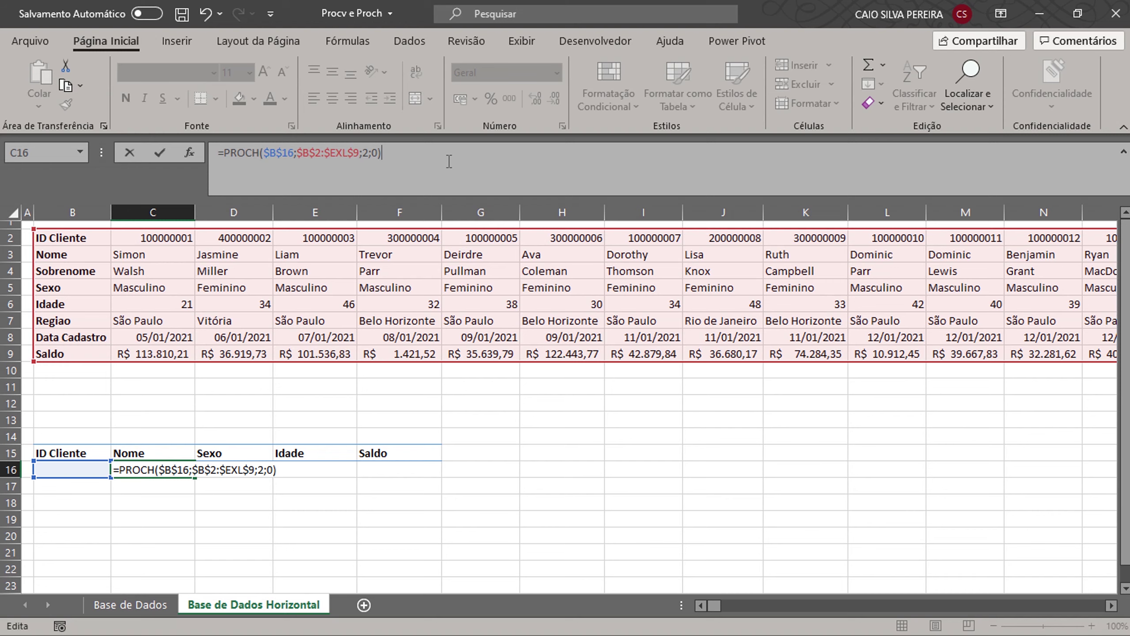
key(Return)
key(Up)
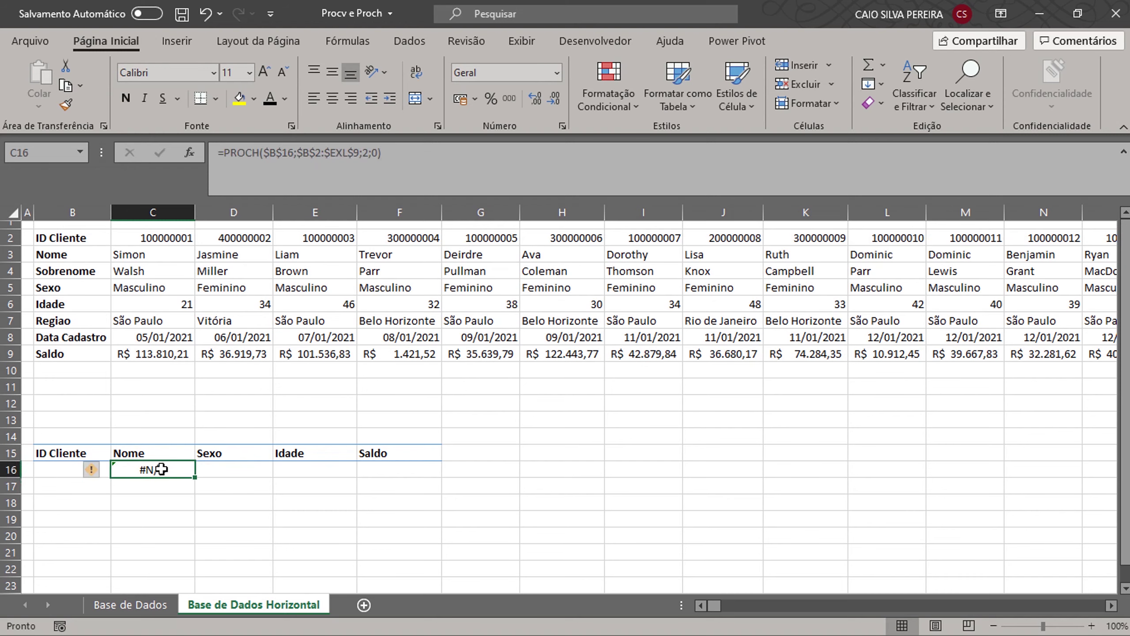
Enter client ID 100000001 in B16 and verify C16's PROCH returns Simon
click(69, 467)
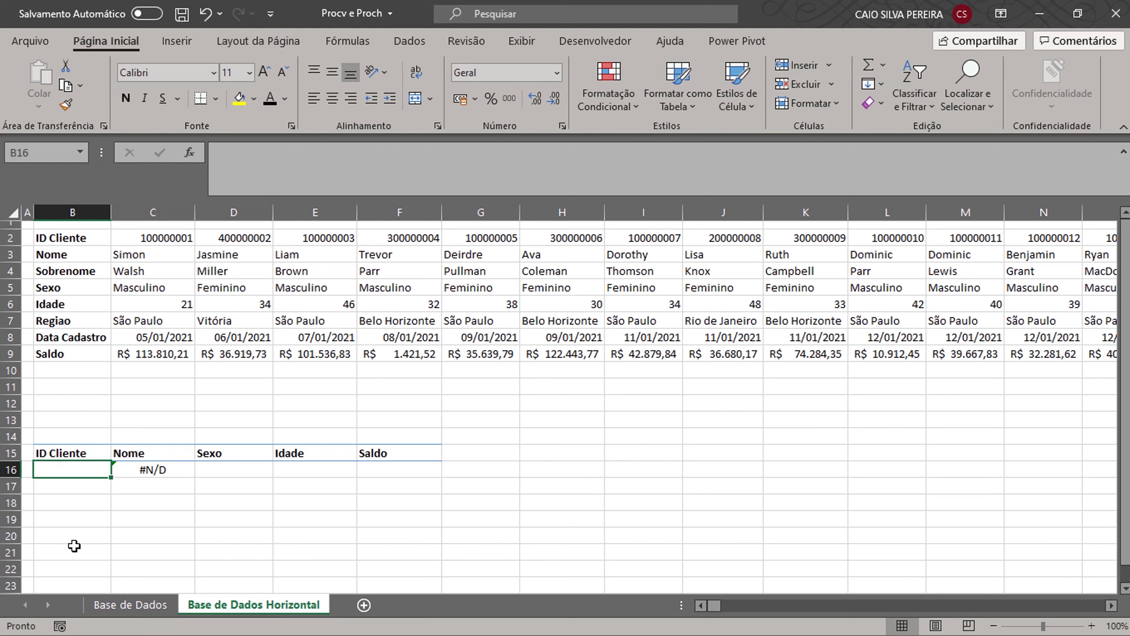
text(100)
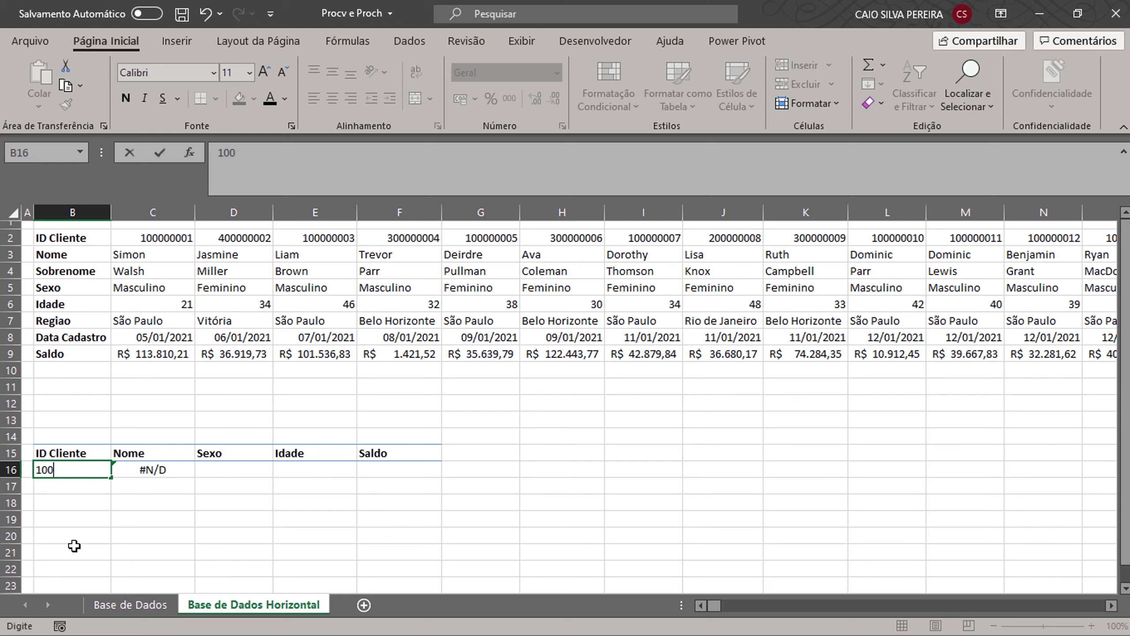
text(000001)
key(Return)
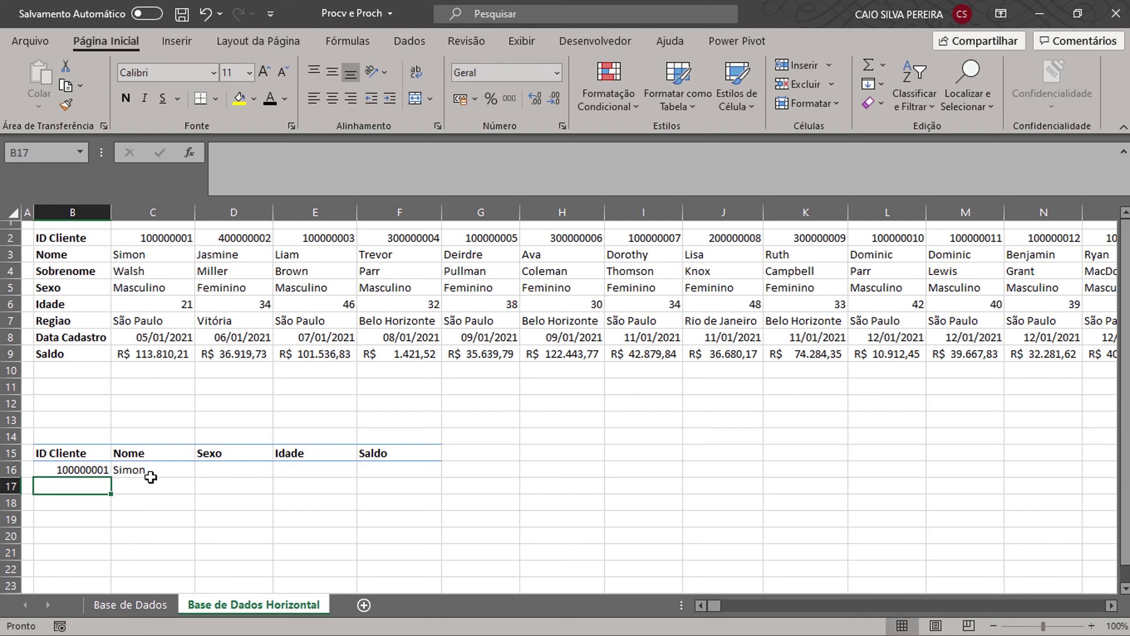
click(150, 475)
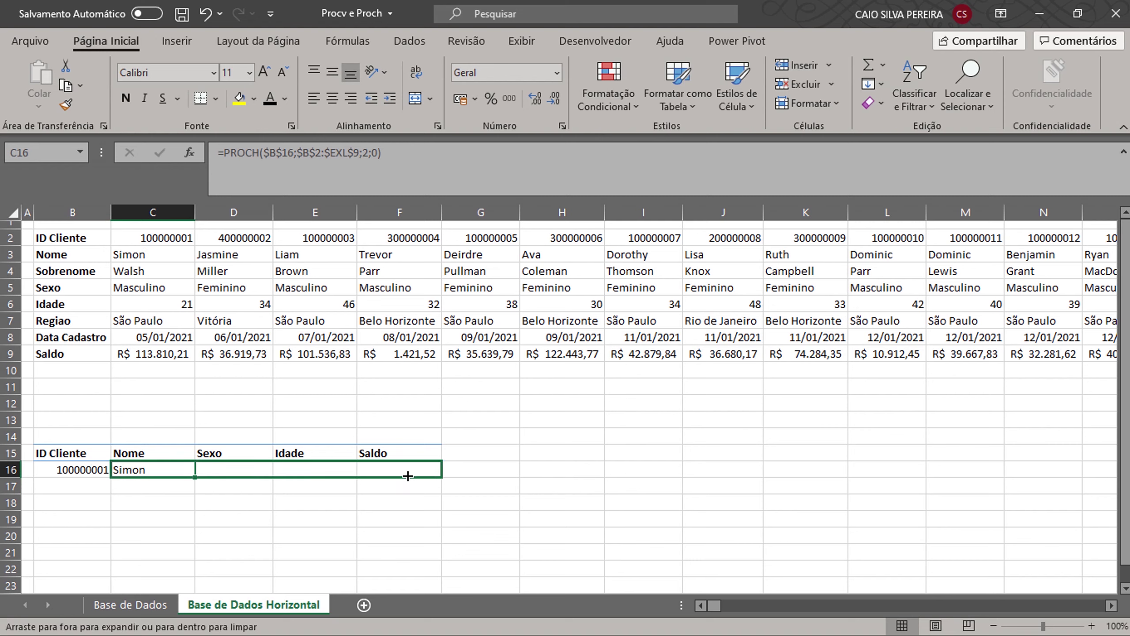
Copy the Nome PROCH across to F16 and set Sexo's row index to 4
drag(196, 479, 438, 475)
click(253, 469)
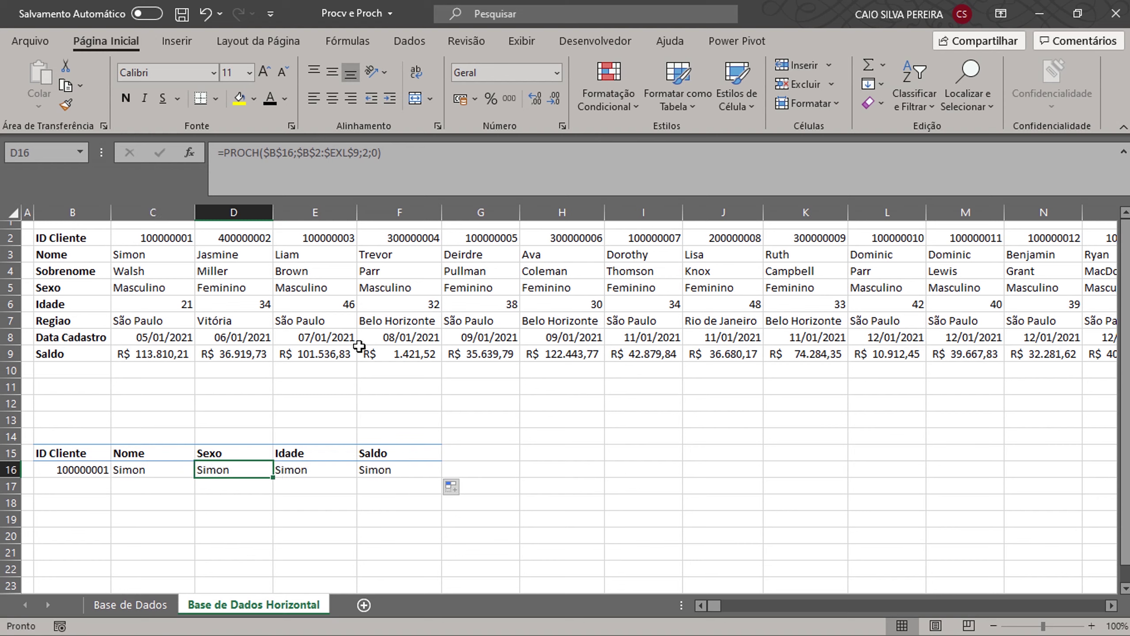
click(369, 163)
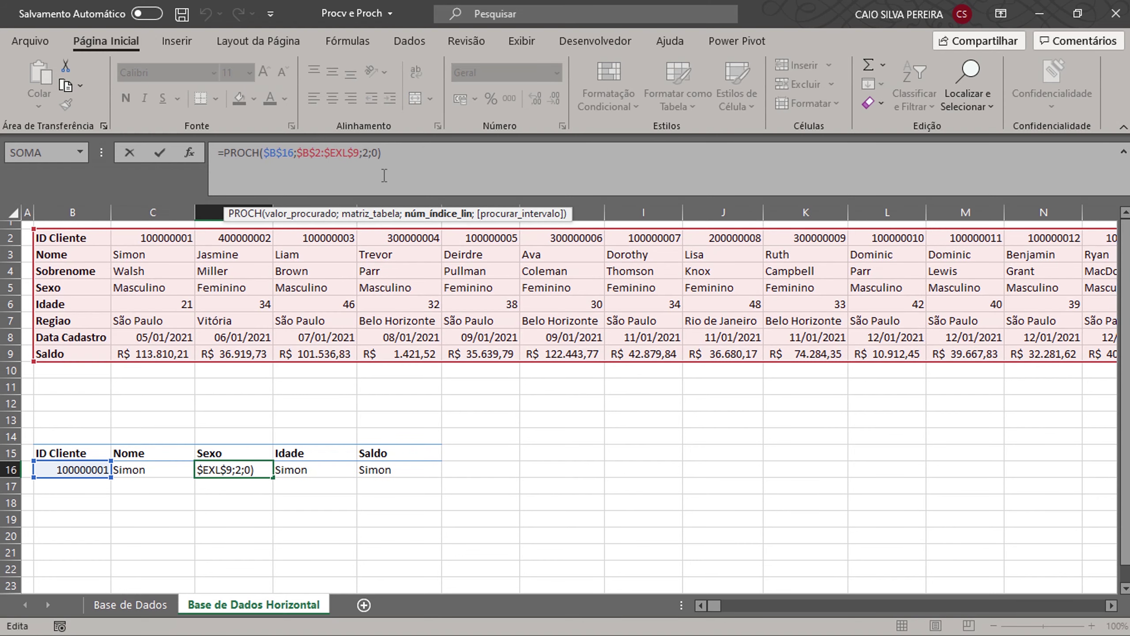
key(BackSpace)
text(4)
key(Tab)
Set Idade's row index to 5 and Saldo's to 8, showing 21 and R$ 113.810,21
click(406, 164)
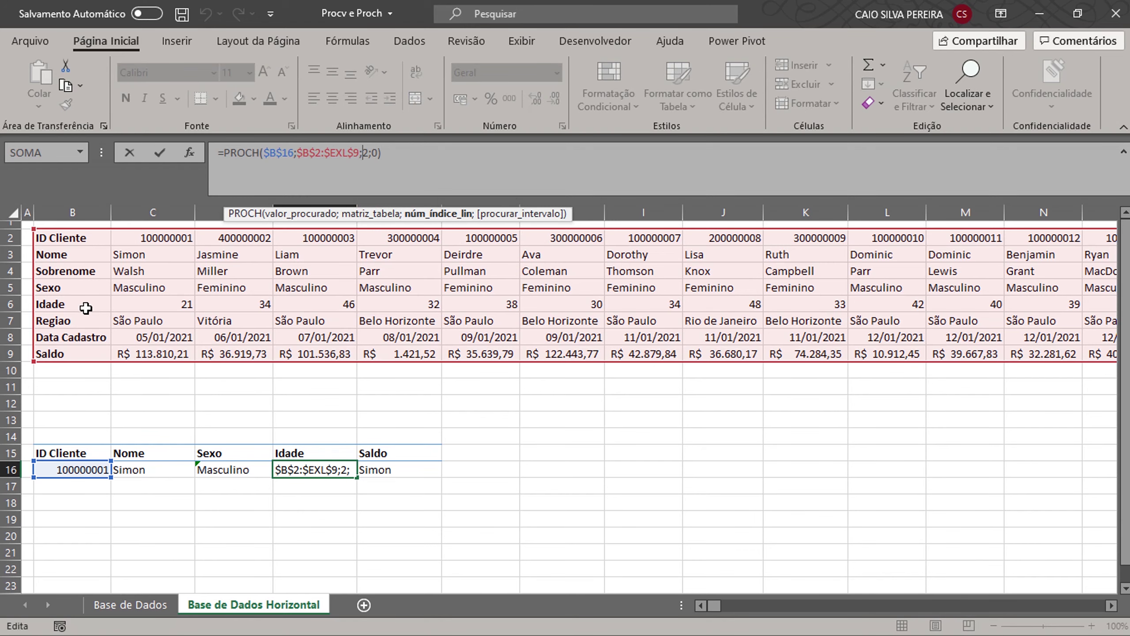
key(BackSpace)
text(5)
key(Tab)
click(369, 153)
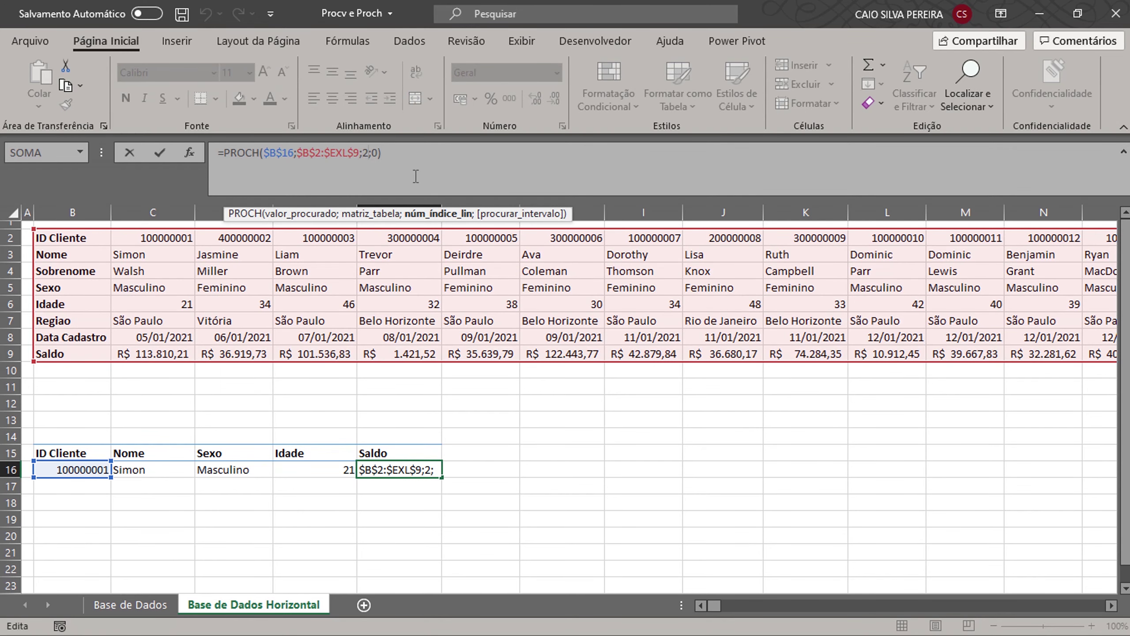
key(BackSpace)
text(8)
key(Return)
click(399, 470)
click(460, 99)
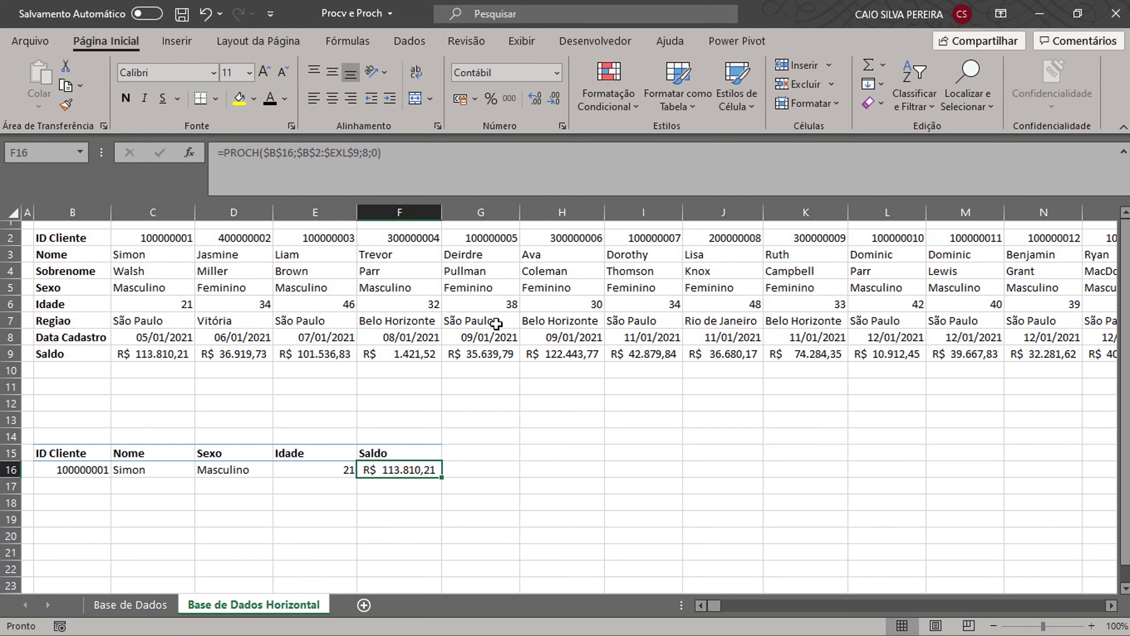
key(Left)
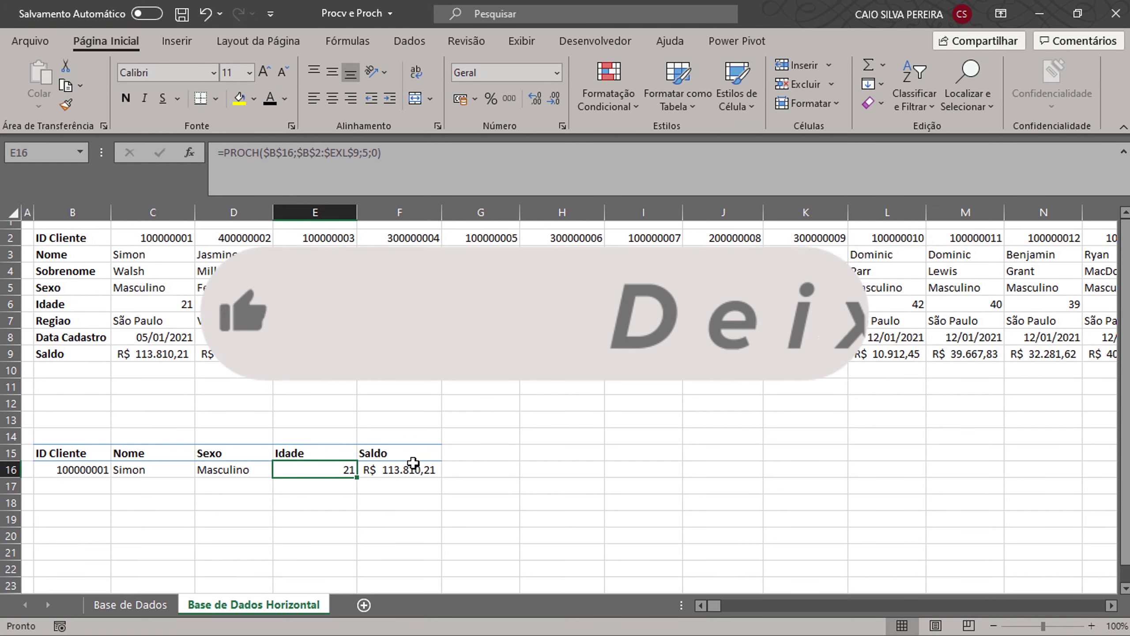
click(245, 497)
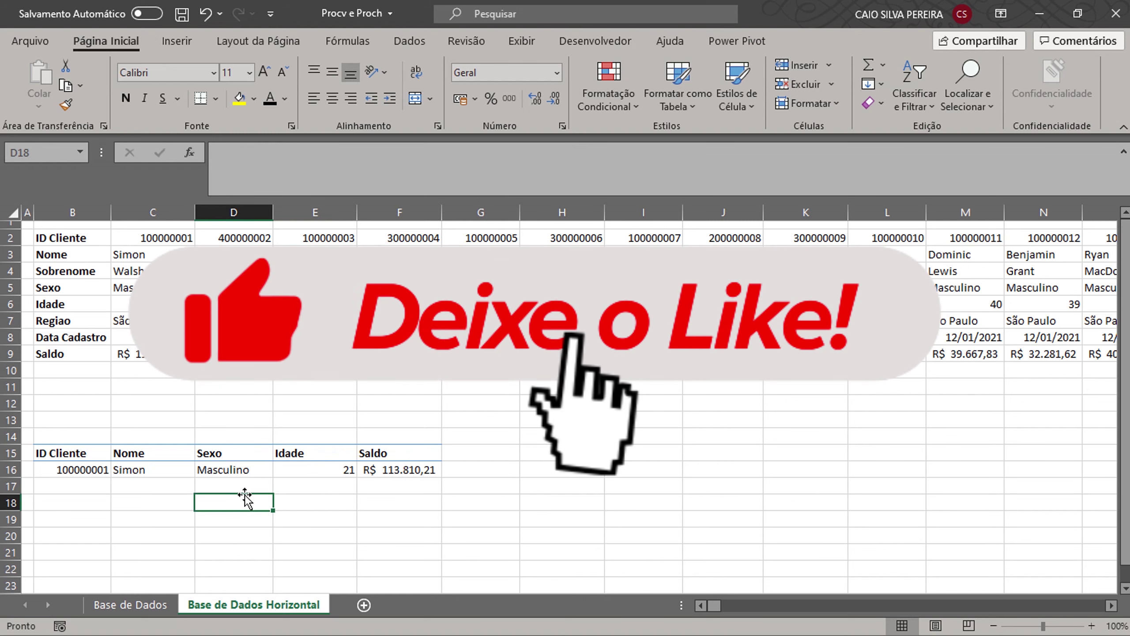